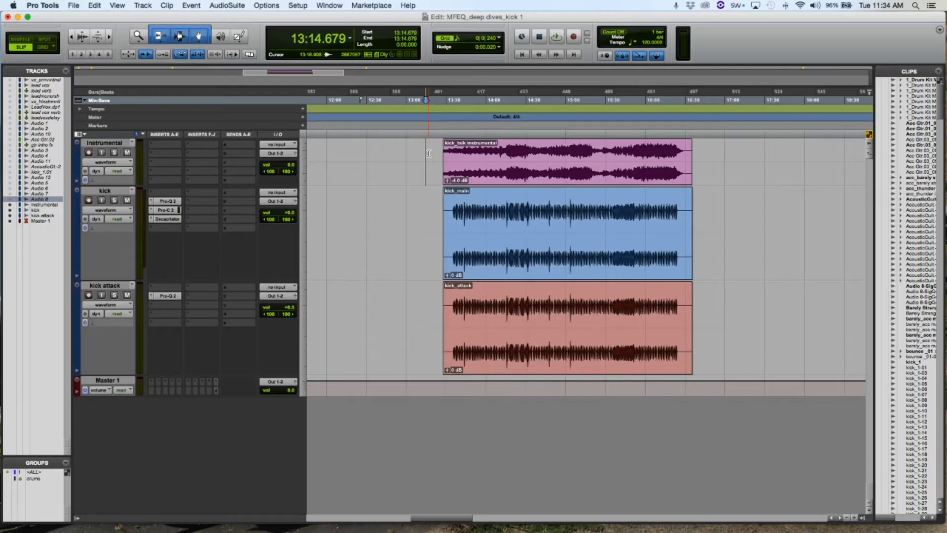
Zoom in on the clips, place the playback start just before the first kick hit, and play all tracks together
drag(453, 237, 494, 237)
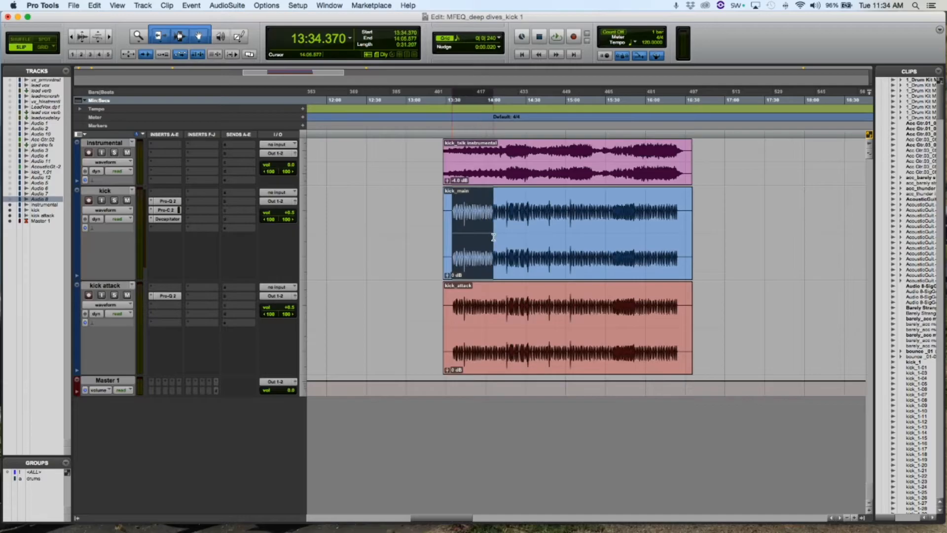
drag(453, 328, 492, 337)
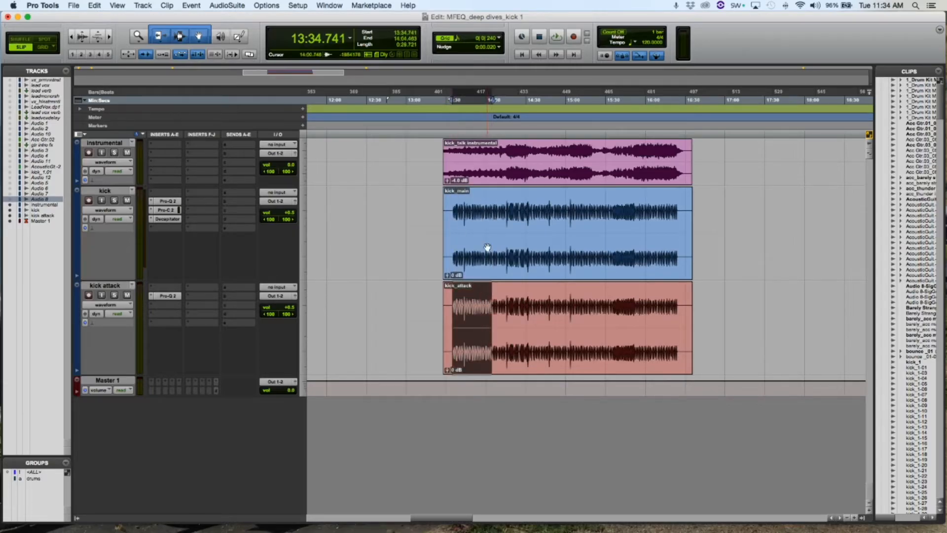
click(475, 227)
key(t)
key(t)
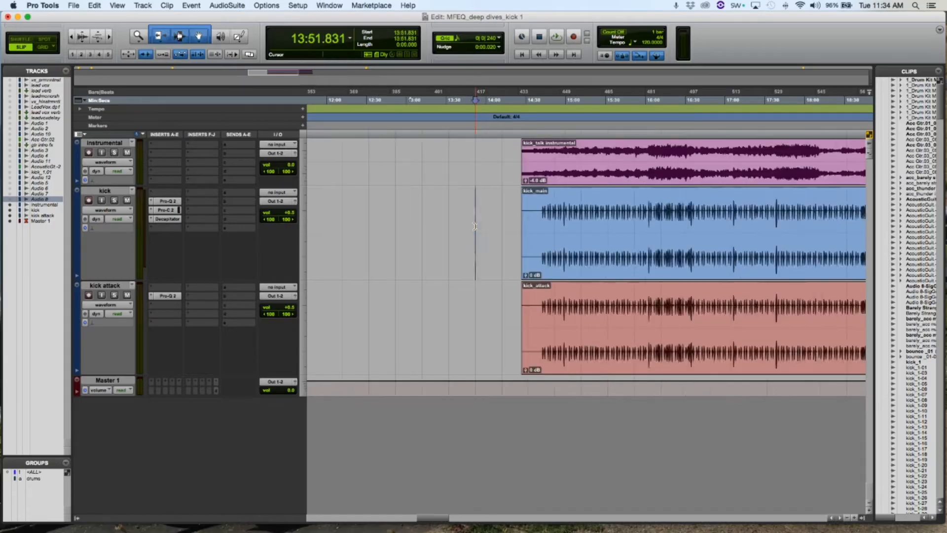
click(495, 221)
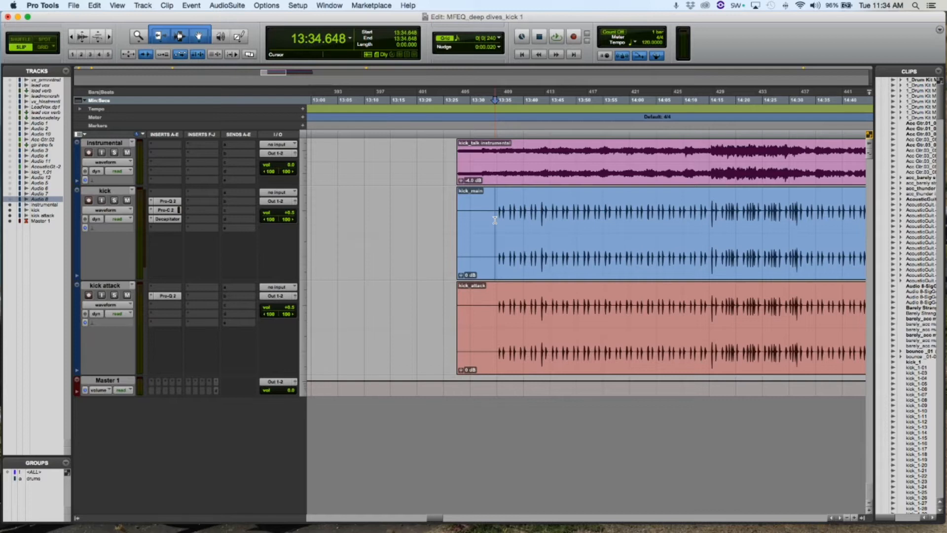
key(space)
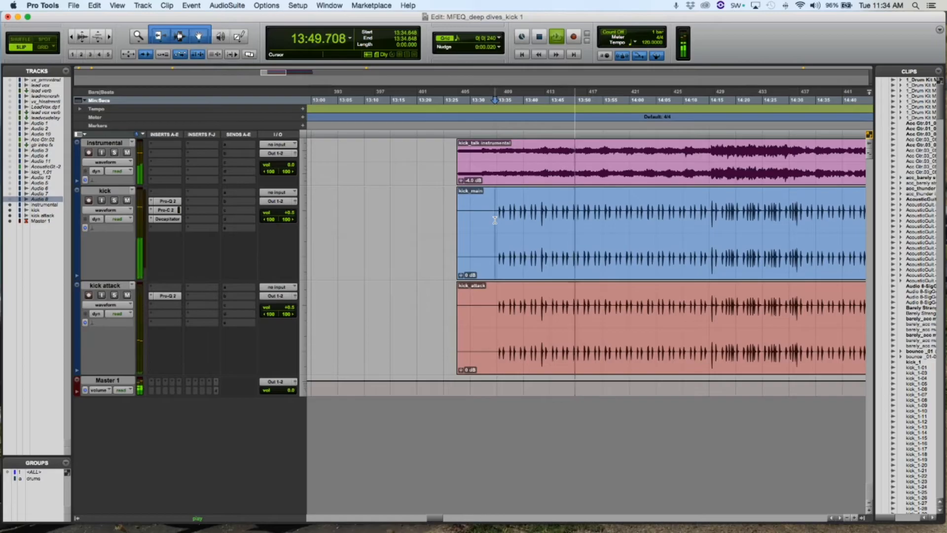
key(space)
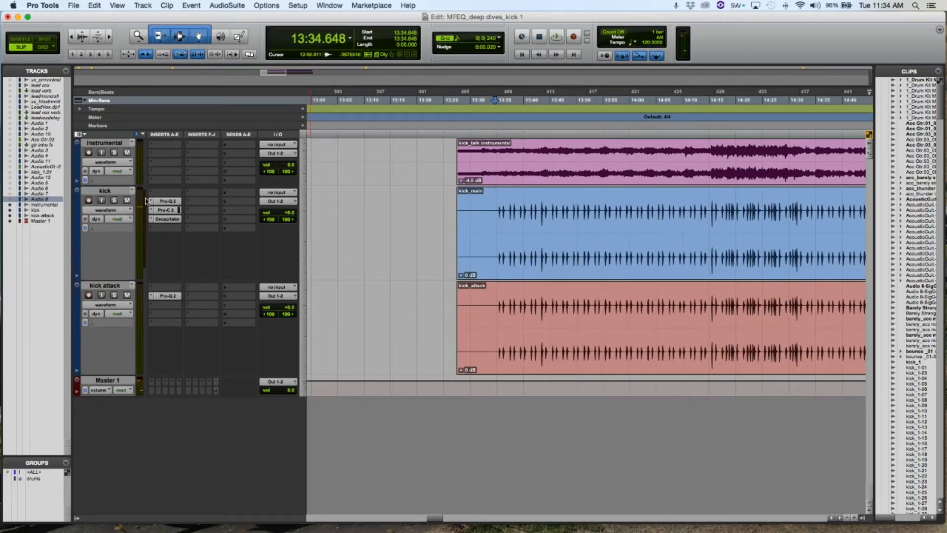
Open the kick track's Pro-Q 2, solo the kick and play it with all EQ bands active
click(166, 201)
click(114, 200)
key(space)
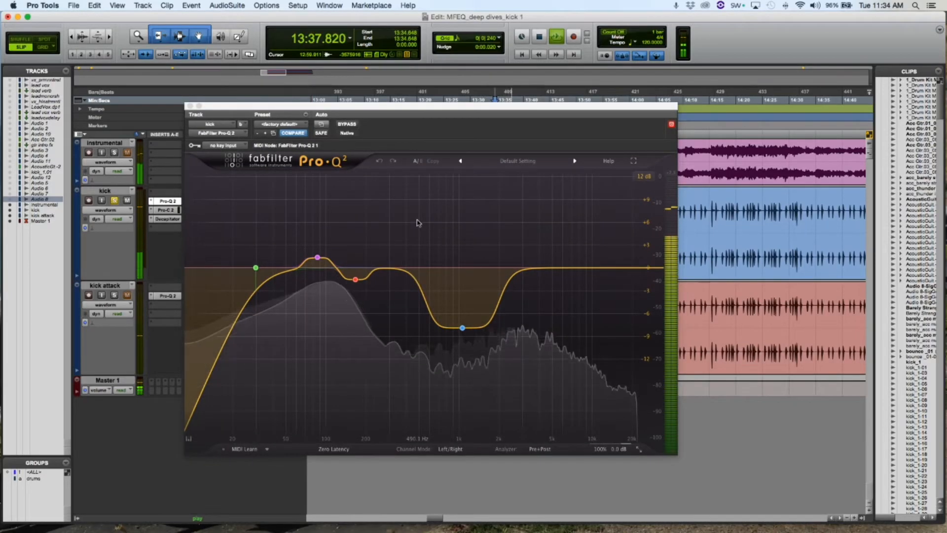
key(space)
Bypass all bands of the kick's Pro-Q 2 at once and play the kick unequalized
drag(565, 208, 245, 355)
click(245, 383)
click(539, 353)
key(space)
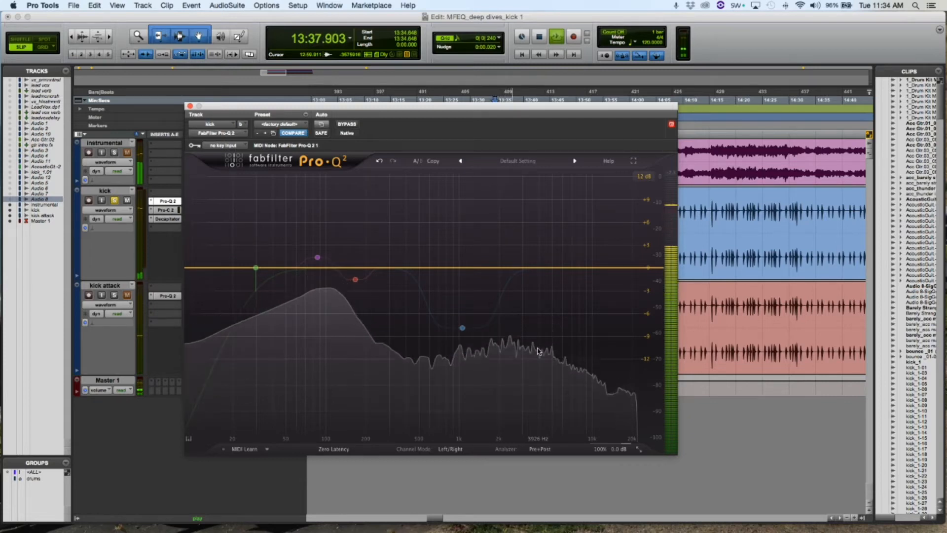
key(space)
Audition the frequency range of the roughly 1060 Hz cut band in isolation on the kick
mouse_move(470, 341)
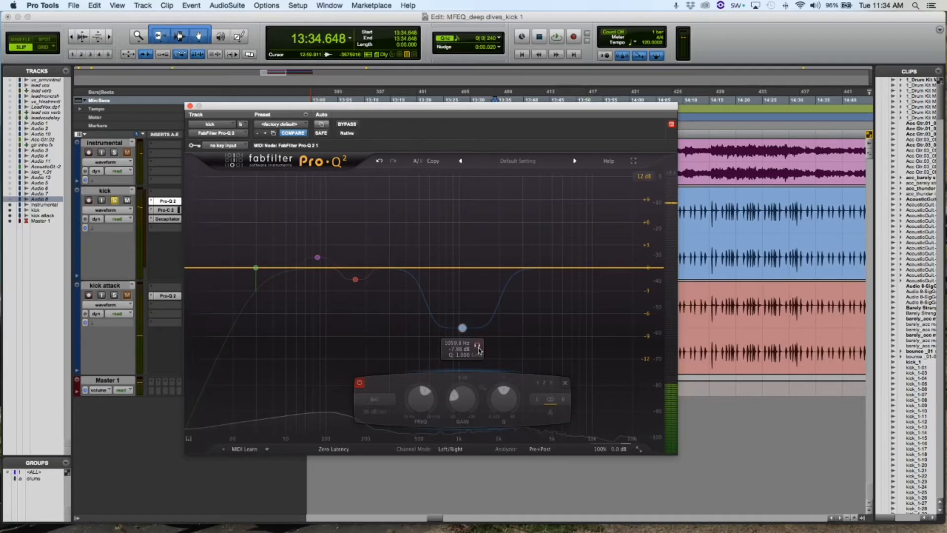
click(478, 346)
key(space)
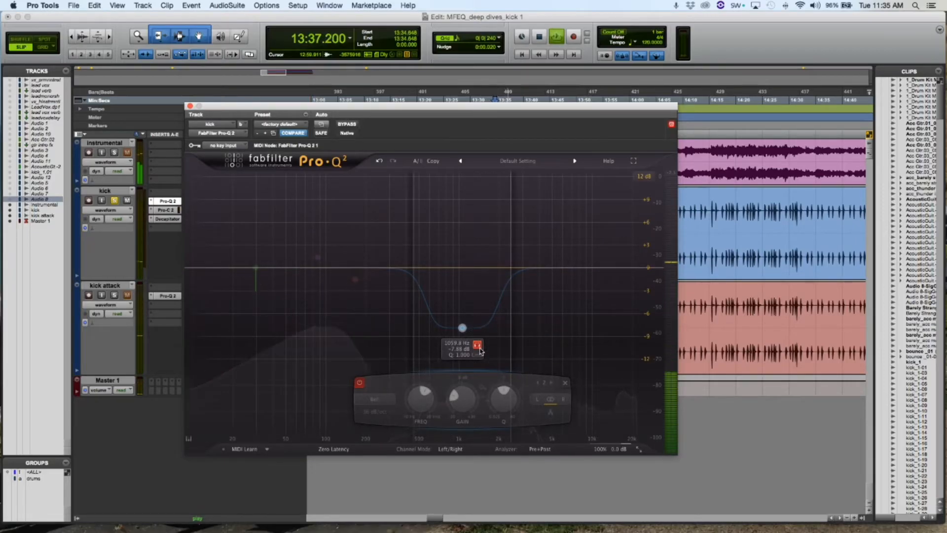
click(479, 348)
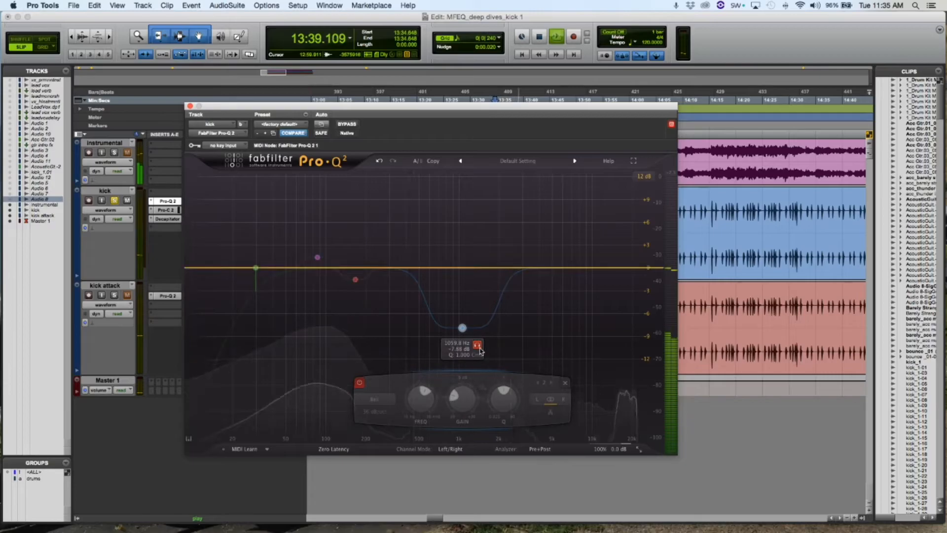
key(space)
Enable the roughly 1060 Hz cut band, toggling it off and on during playback to compare the kick
click(359, 384)
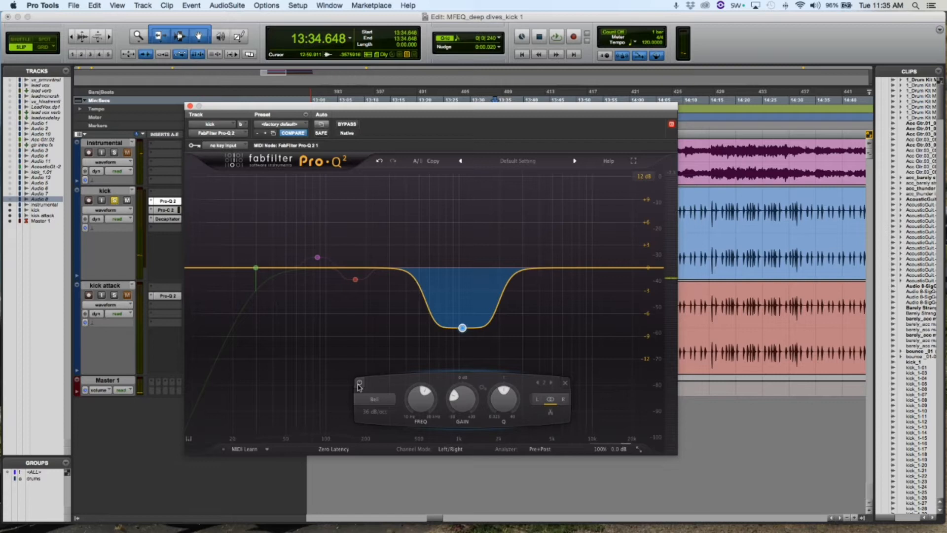
key(space)
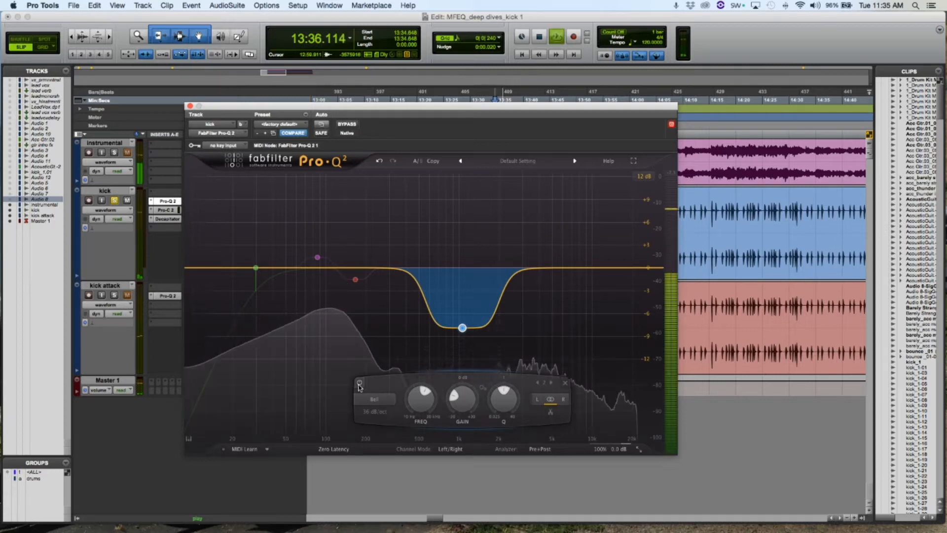
click(359, 384)
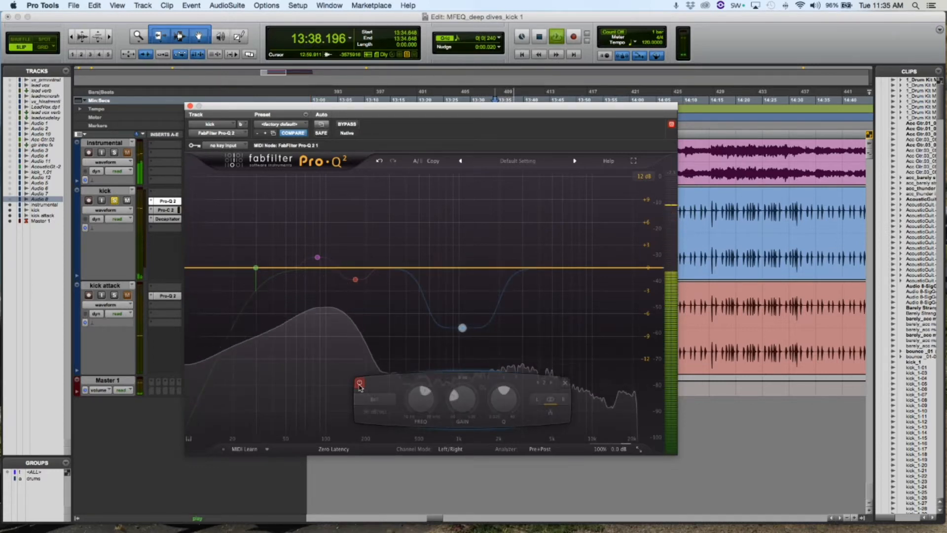
click(360, 383)
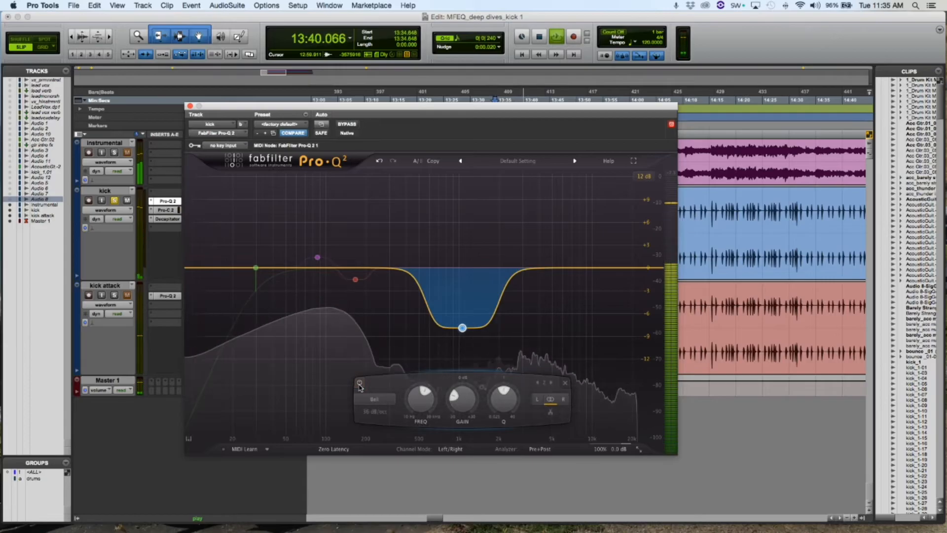
click(359, 384)
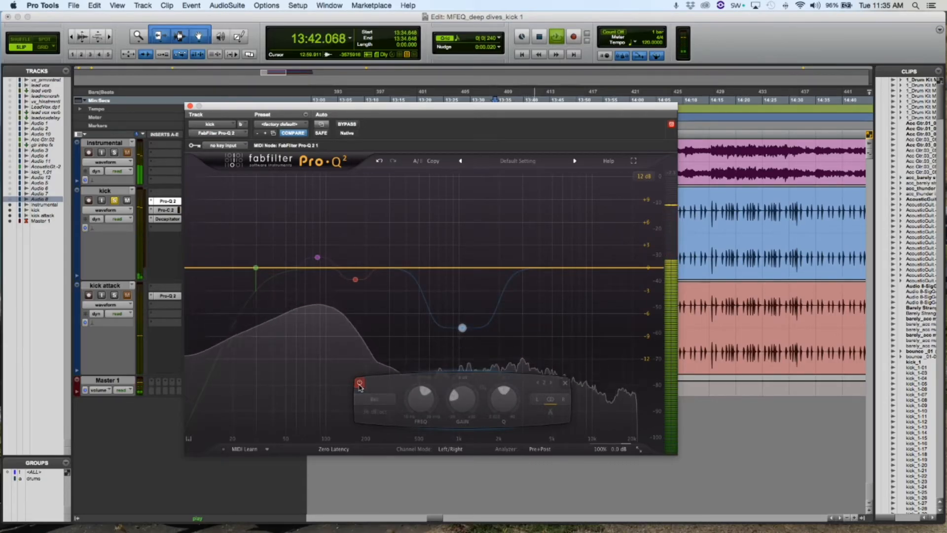
click(359, 383)
key(space)
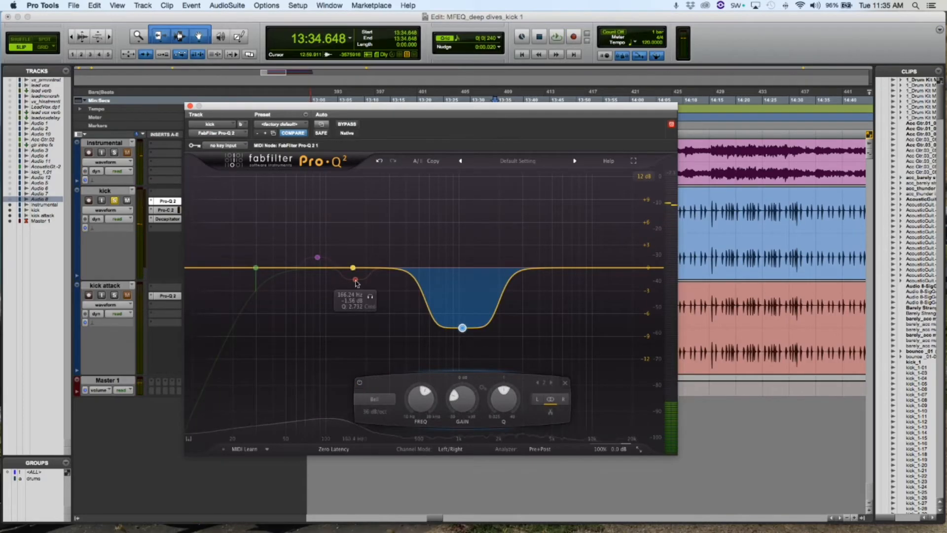
Audition the 166 Hz cut band's frequency range in isolation and enable the band
click(355, 279)
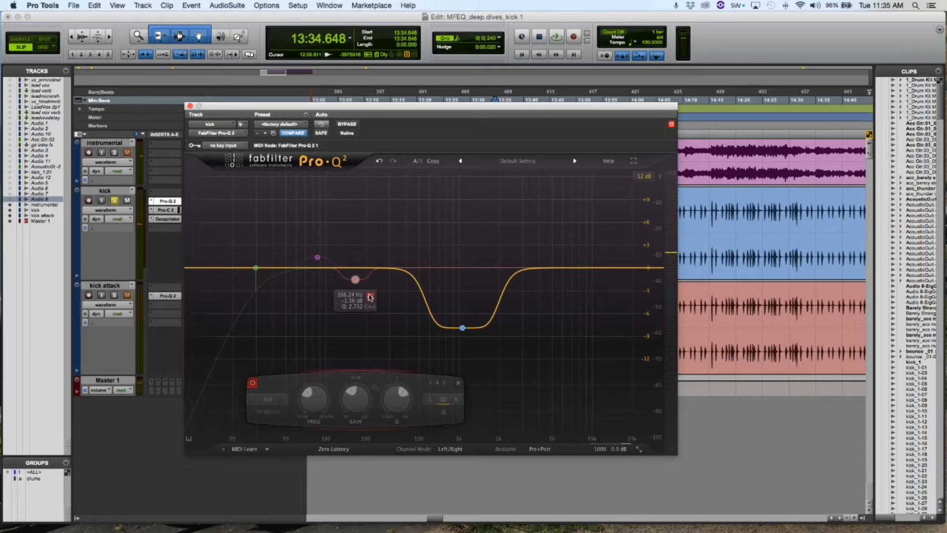
click(370, 296)
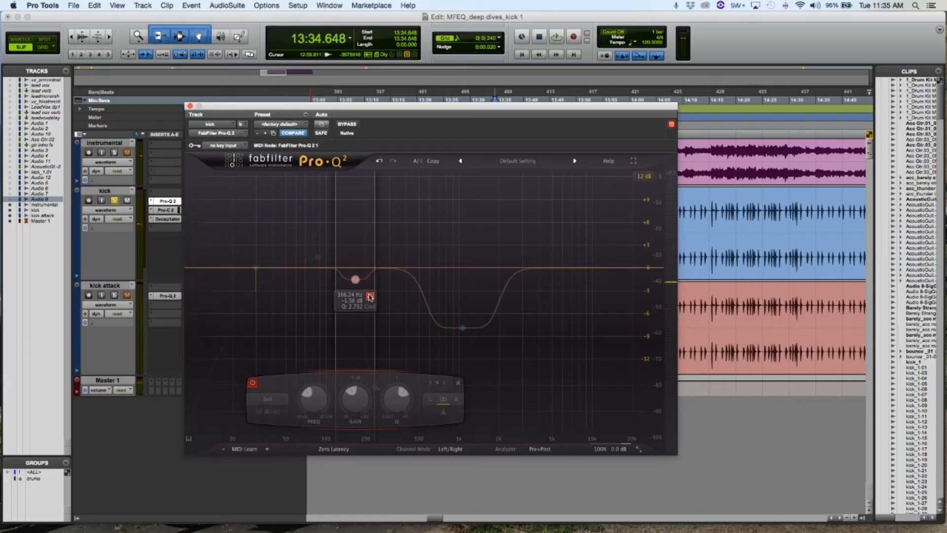
key(space)
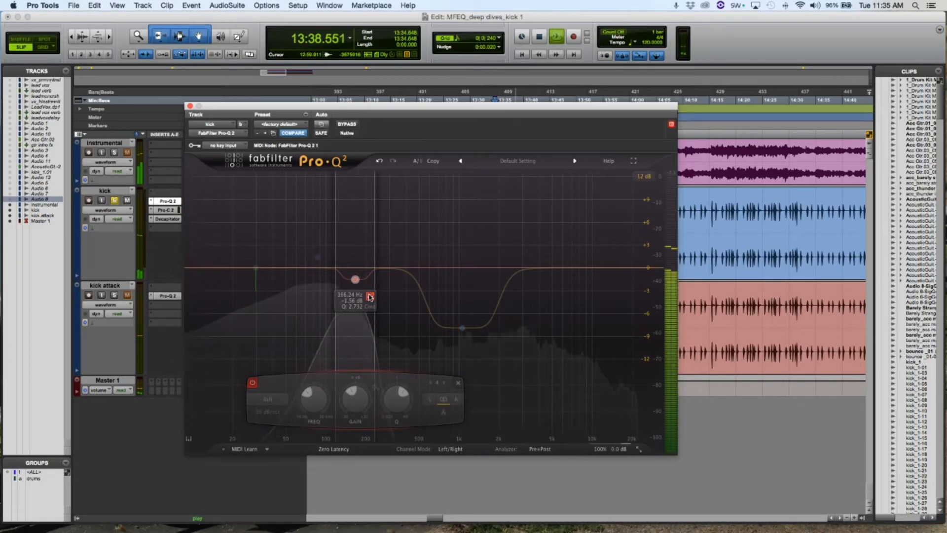
key(space)
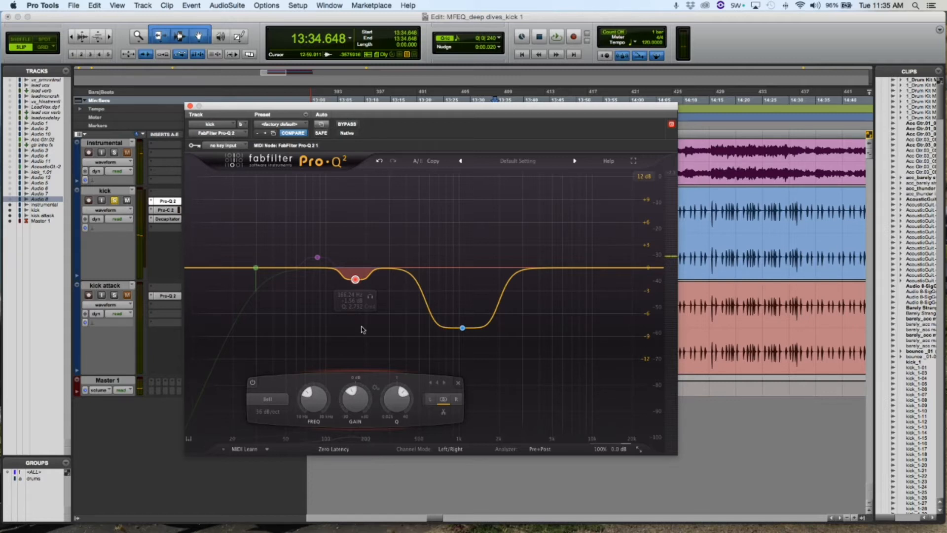
Audition the 86 Hz boost band in isolation, enable it and play the kick with the boost
click(332, 235)
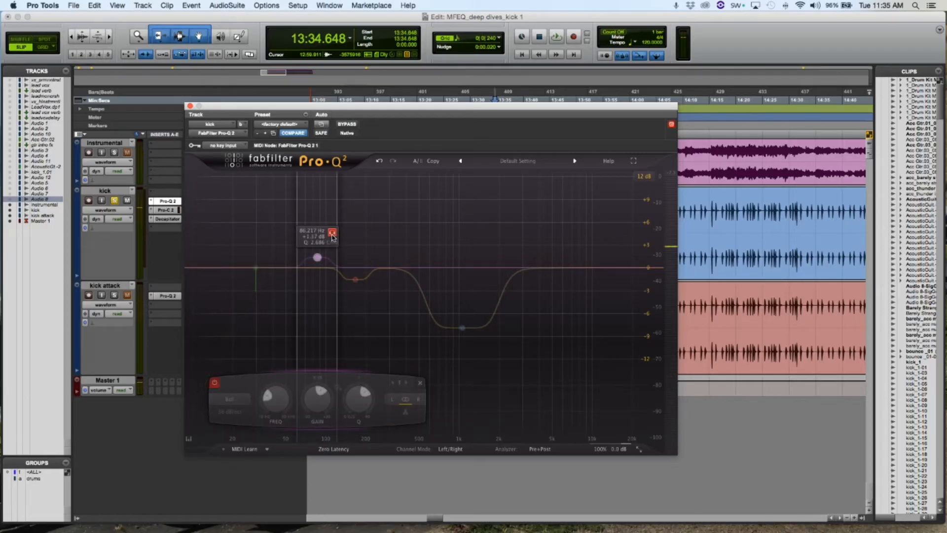
key(space)
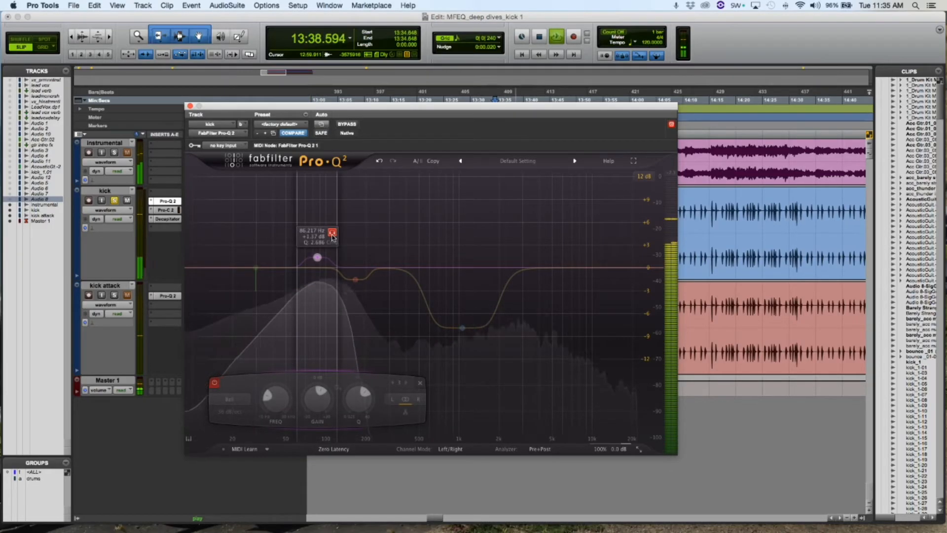
key(space)
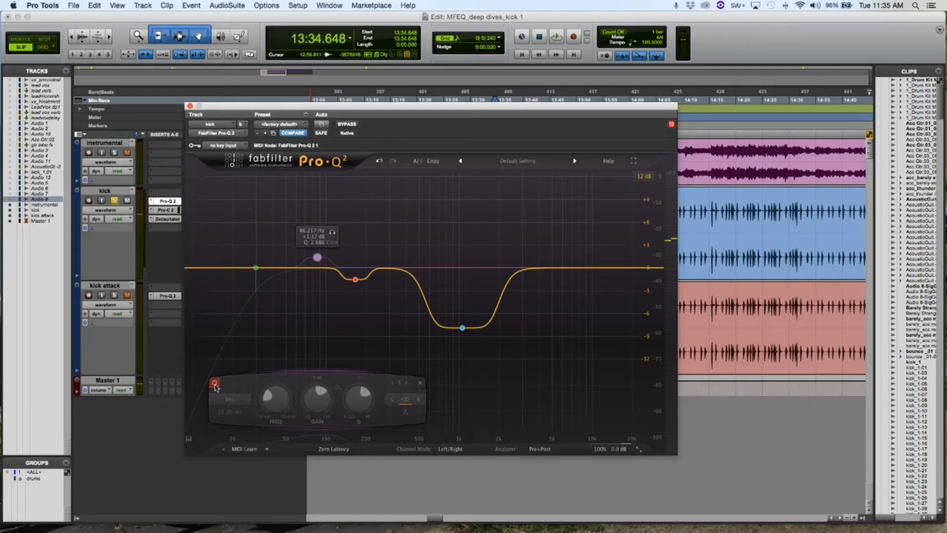
click(215, 384)
key(space)
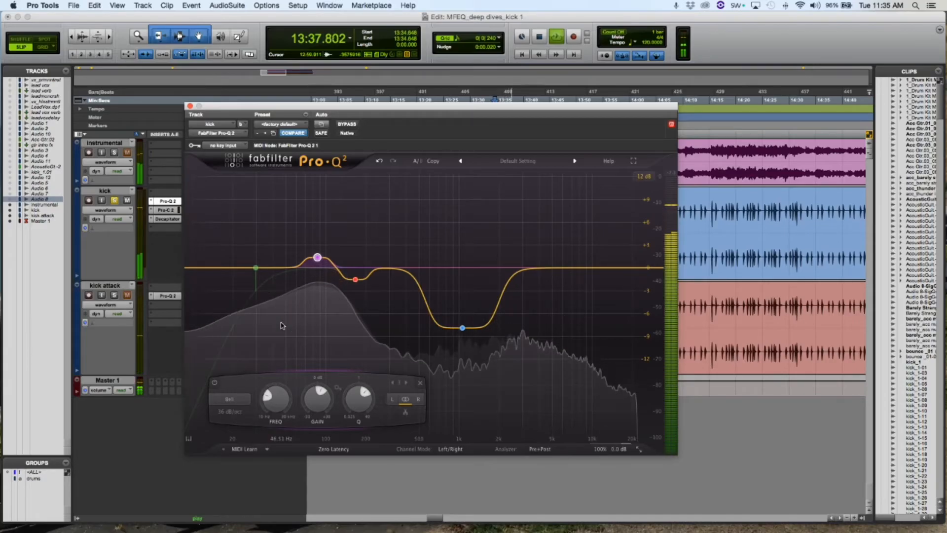
key(space)
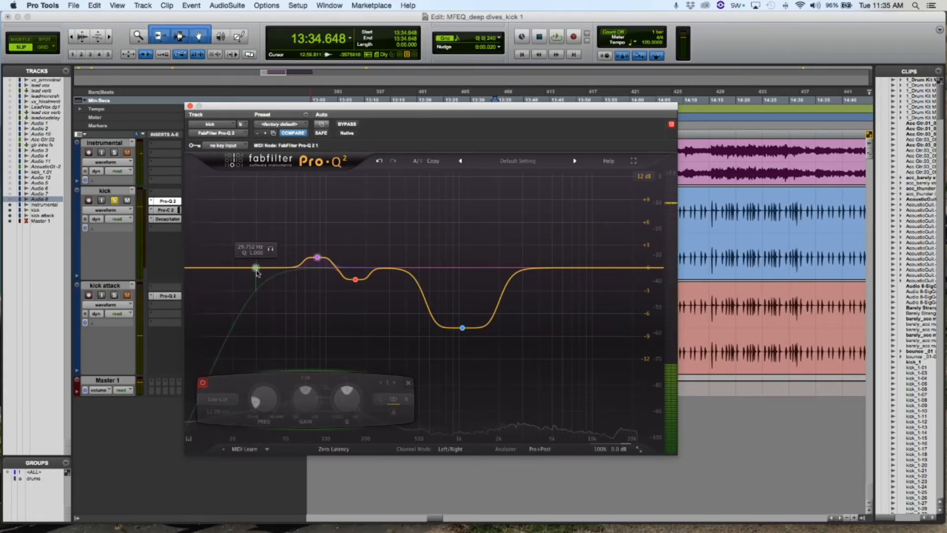
Enable the low-cut band near 30 Hz and compare the kick with all EQ bands bypassed and active
click(203, 383)
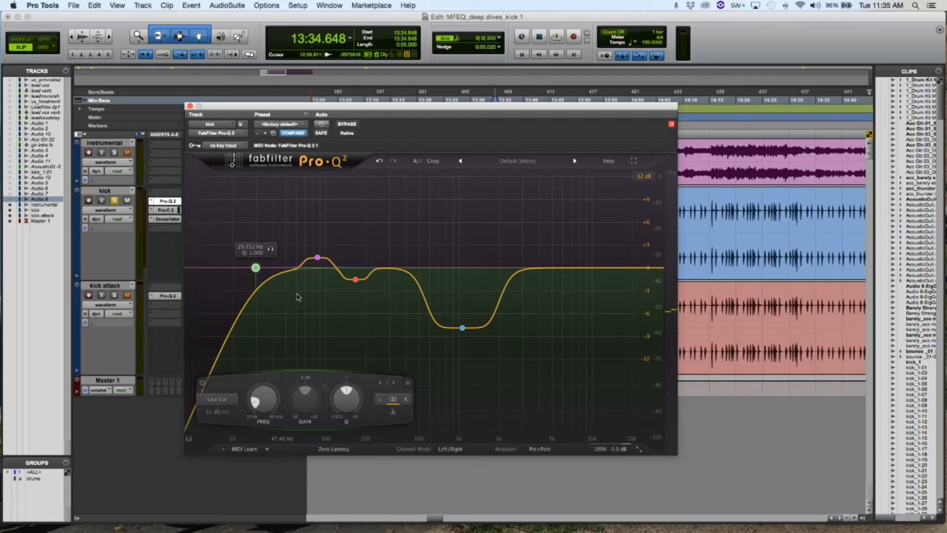
drag(232, 248, 554, 327)
click(244, 384)
key(space)
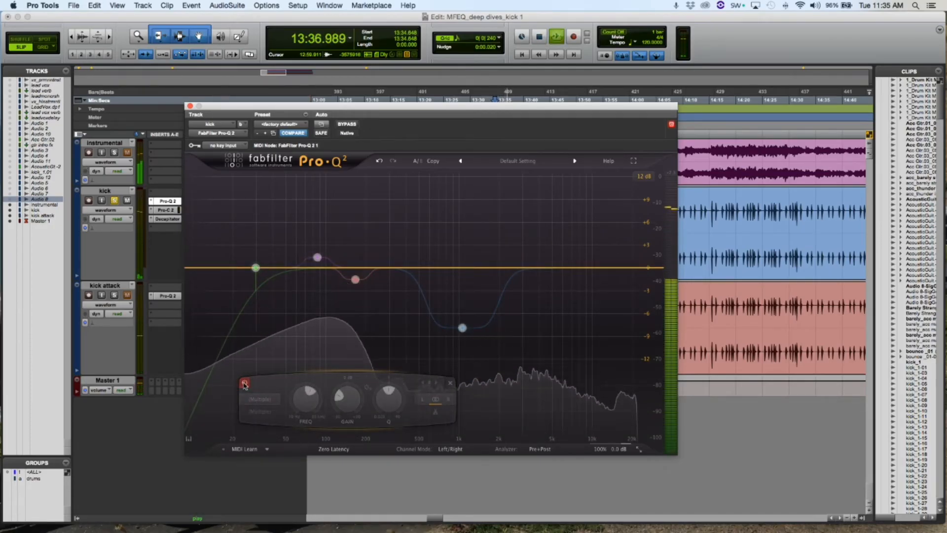
key(space)
key(space)
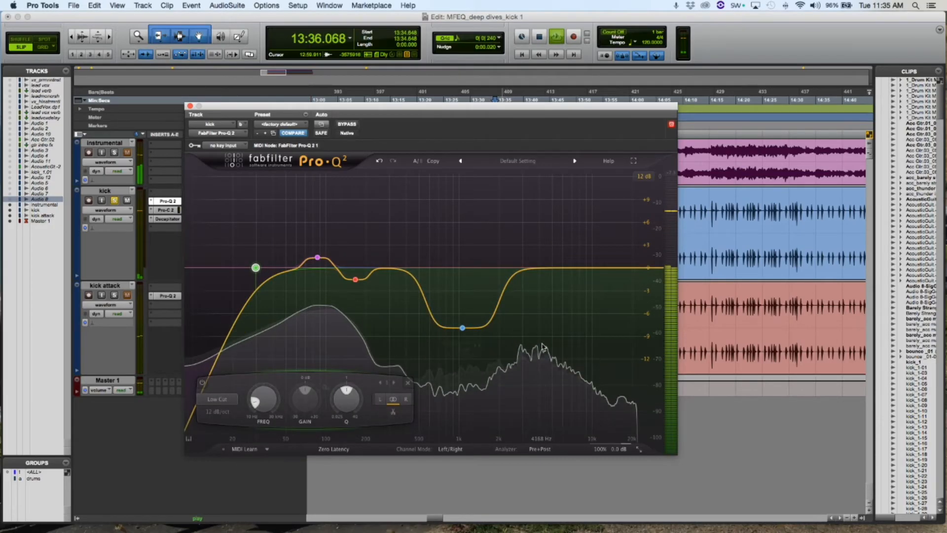
key(space)
drag(554, 247, 232, 362)
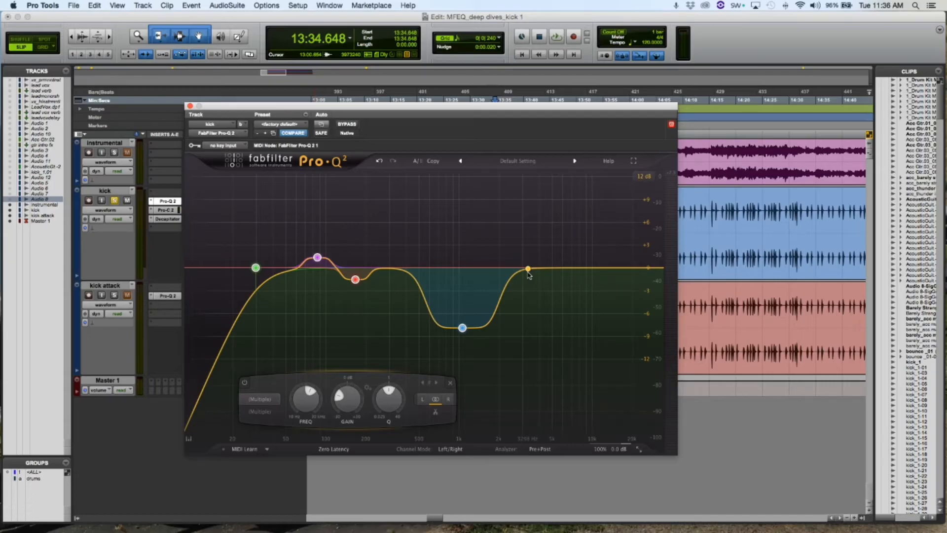
Close the kick's EQ, solo only the kick attack track, and play it while viewing its Pro-Q 2 curve
click(189, 106)
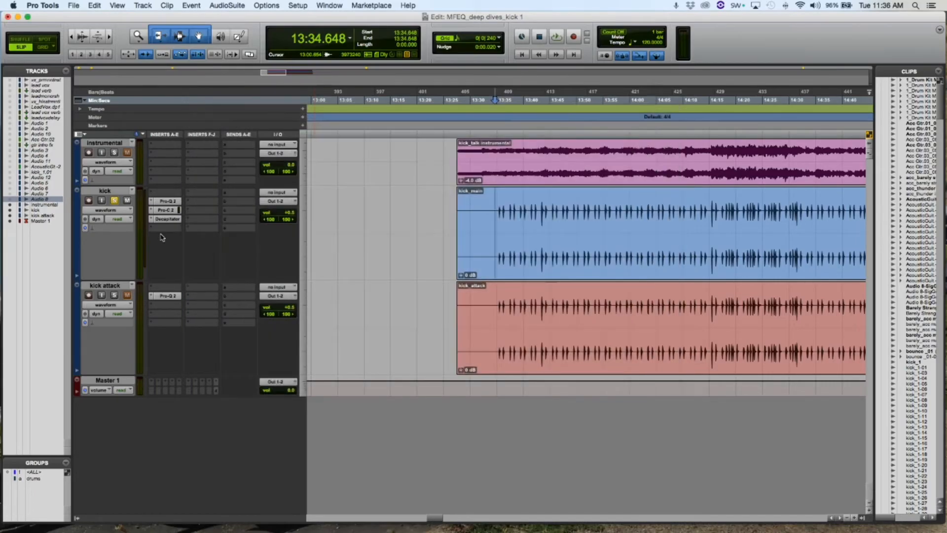
click(116, 295)
click(167, 296)
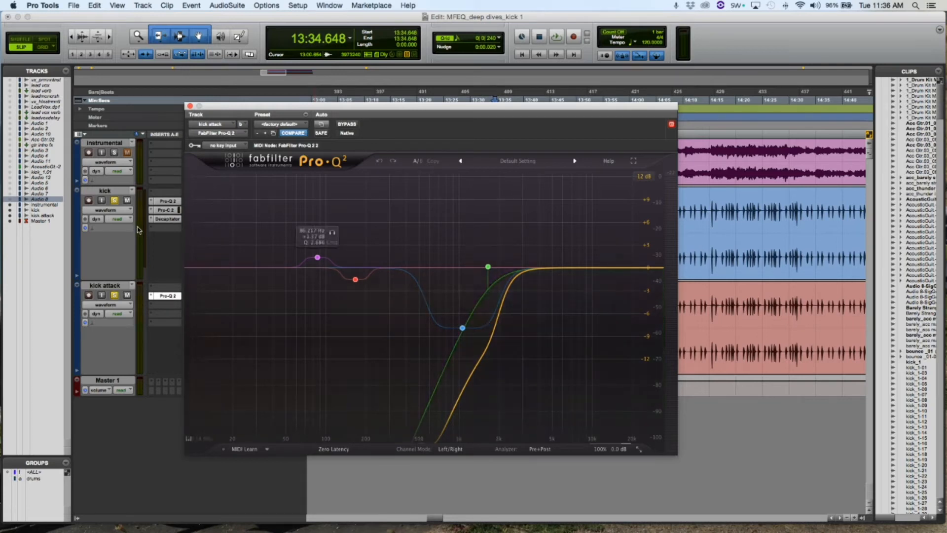
click(116, 201)
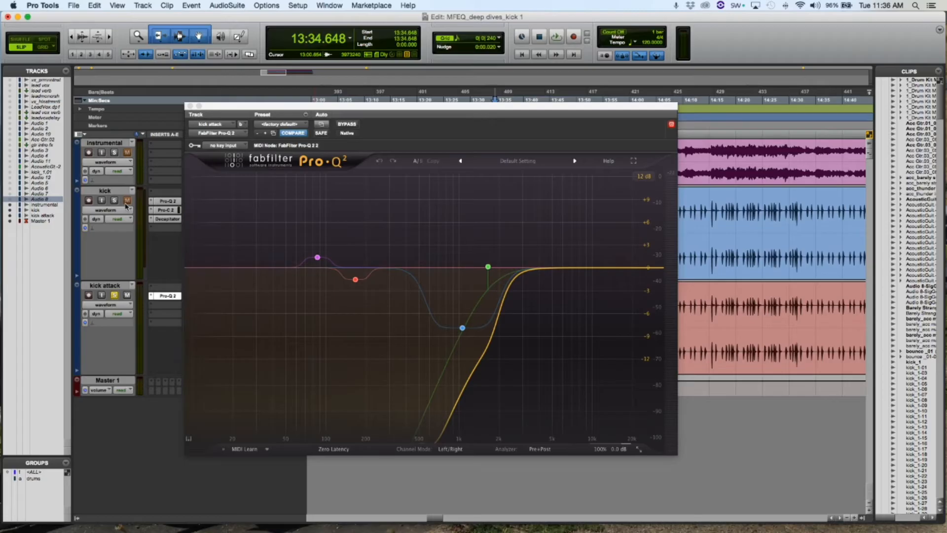
key(space)
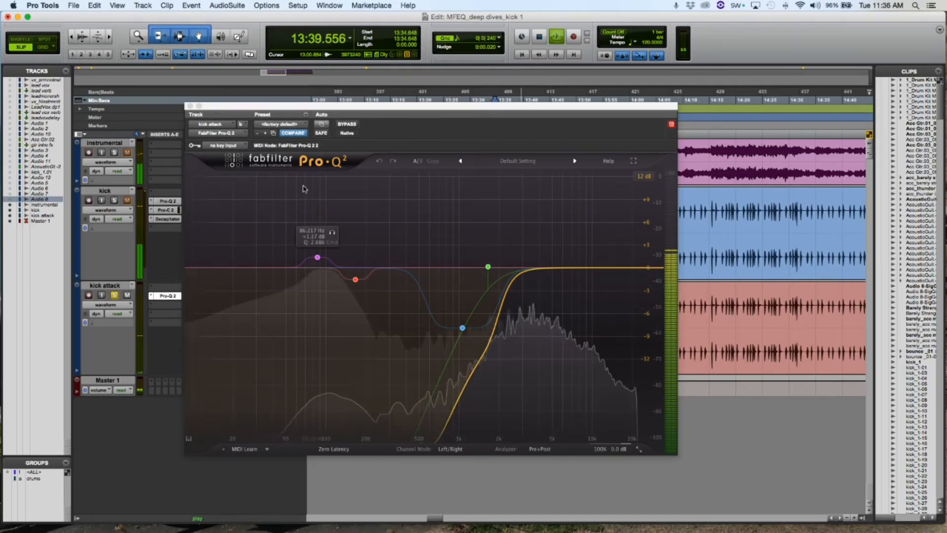
click(190, 106)
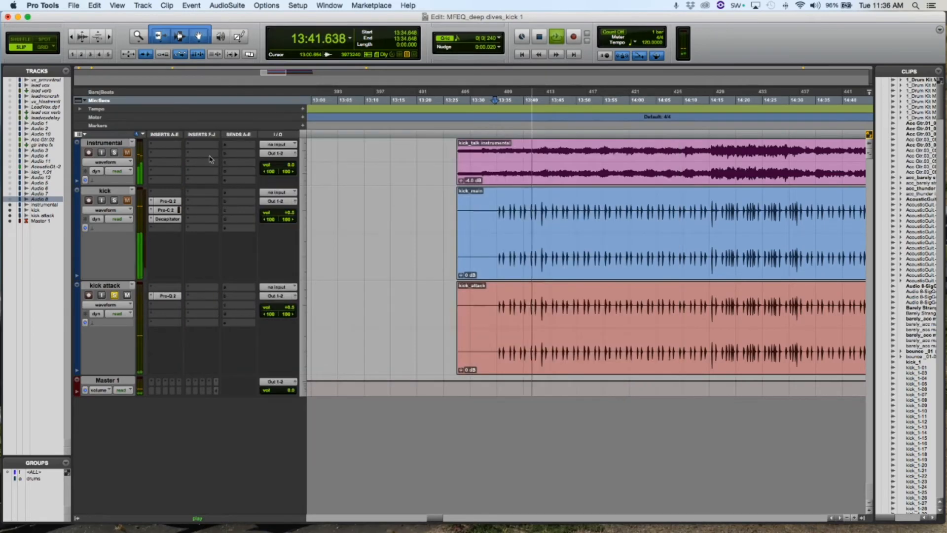
Solo the kick and play it with the kick attack track left out and brought back in
key(space)
click(114, 201)
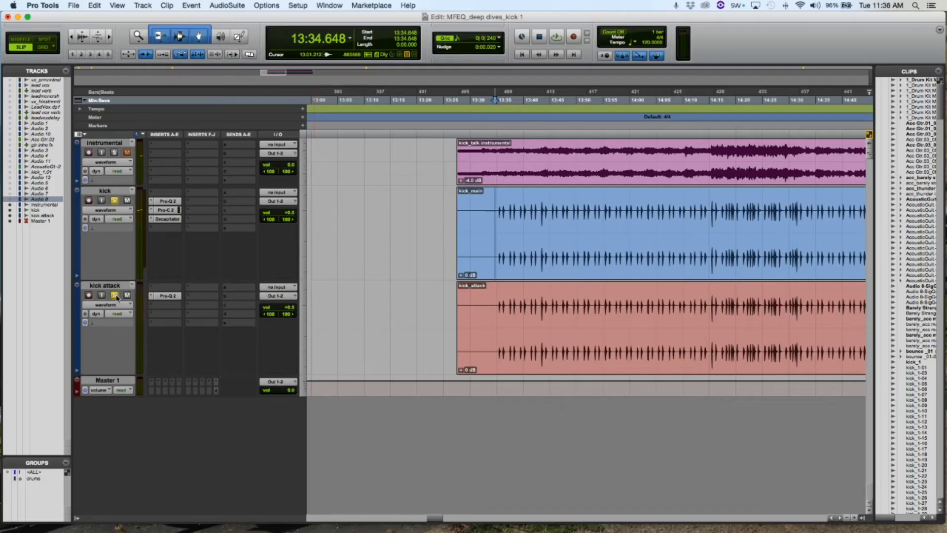
click(115, 295)
key(space)
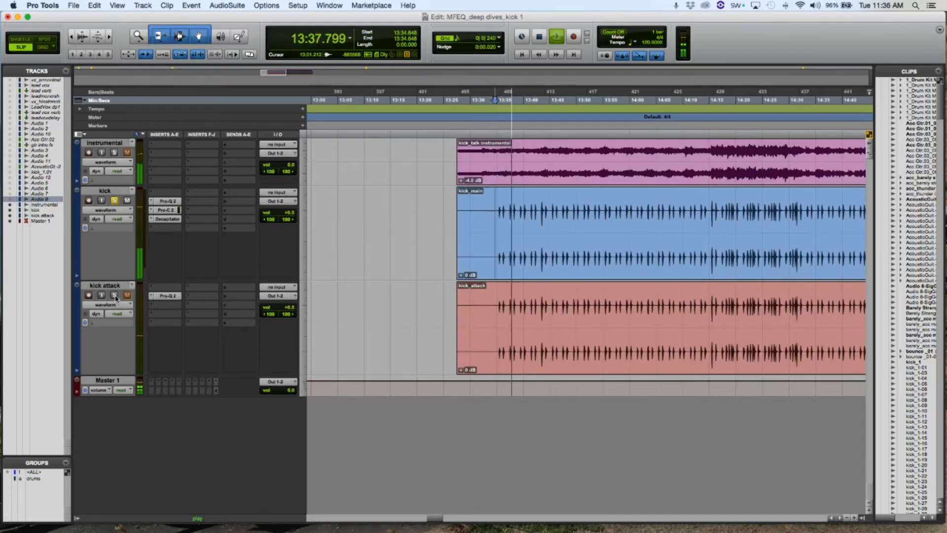
click(115, 295)
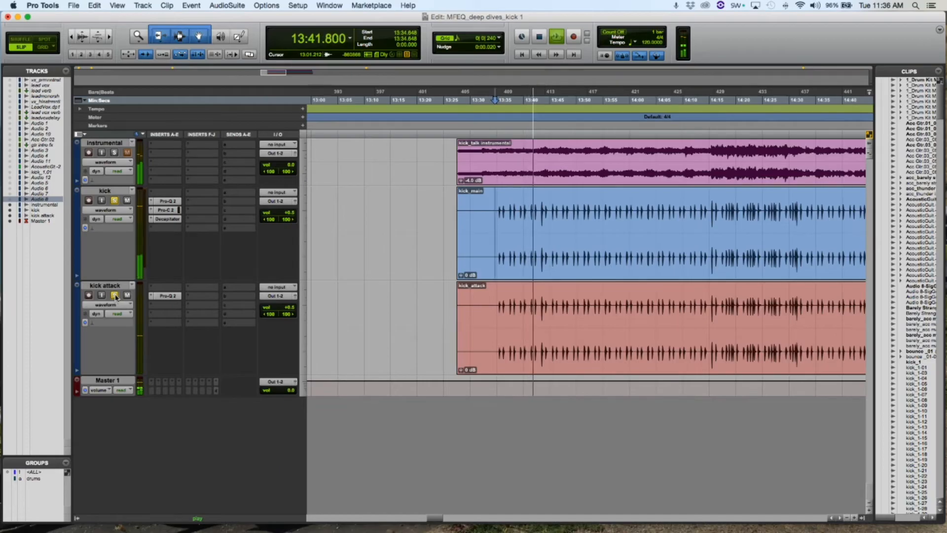
key(space)
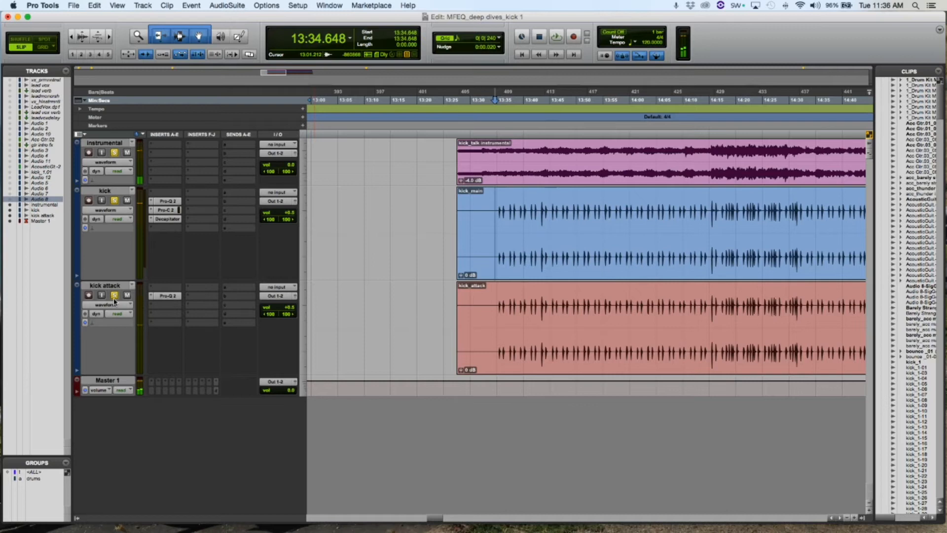
Play the soloed kick and instrumental, taking the kick attack in and out of the solo to compare the mix
click(114, 296)
key(space)
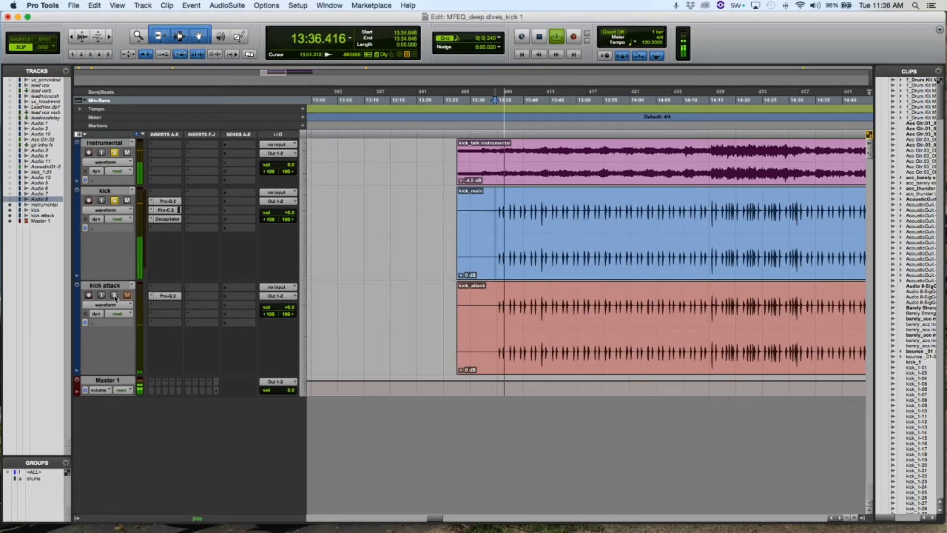
click(114, 295)
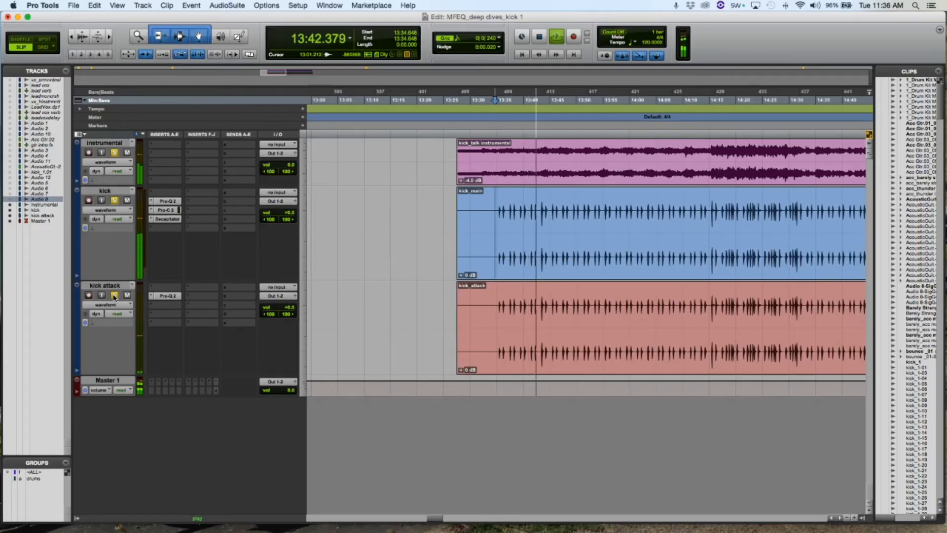
click(114, 295)
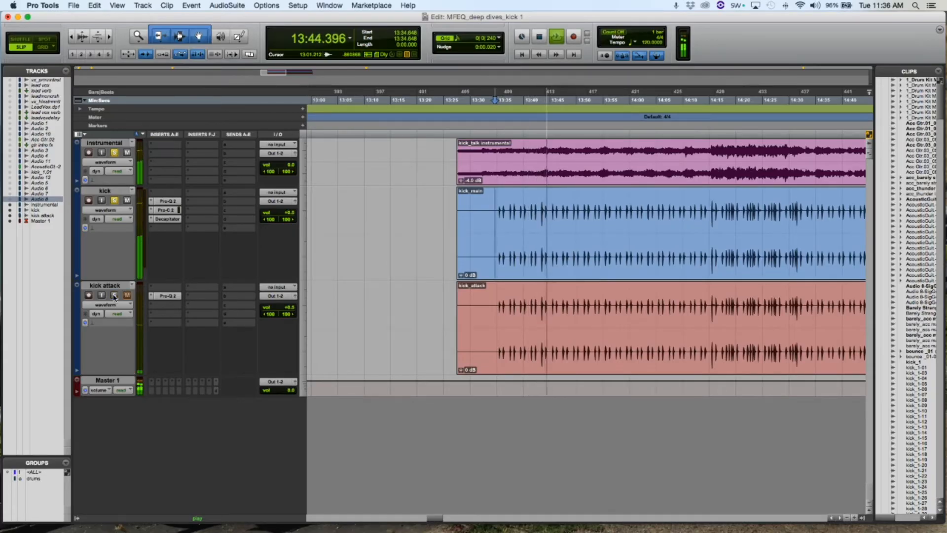
click(114, 295)
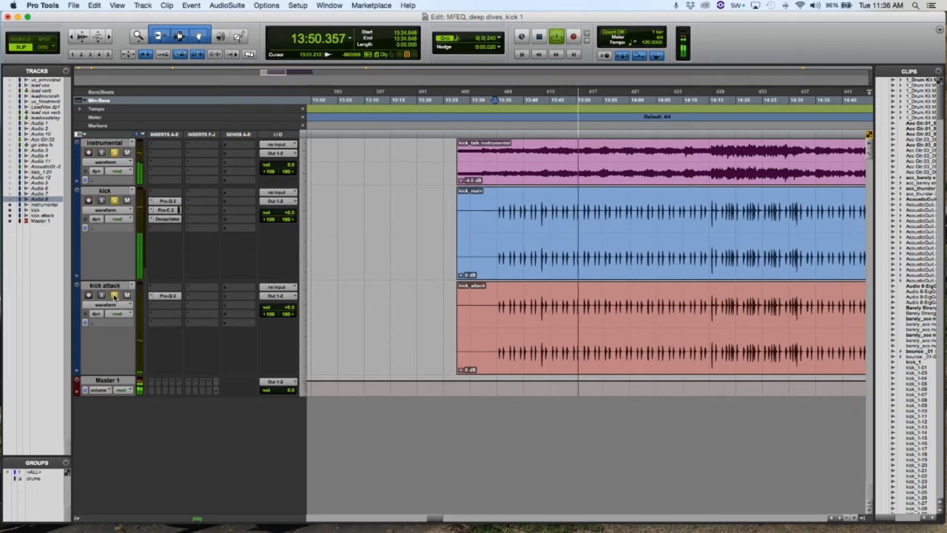
key(space)
click(114, 297)
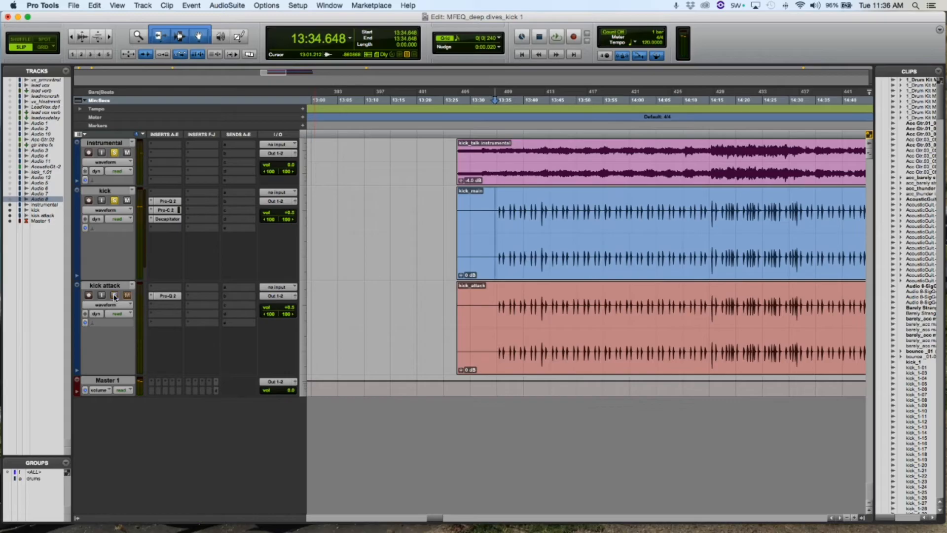
Place the playback cursor just before the clips and switch to the MFEQ_deep dives_kick 2 session
click(408, 55)
click(446, 226)
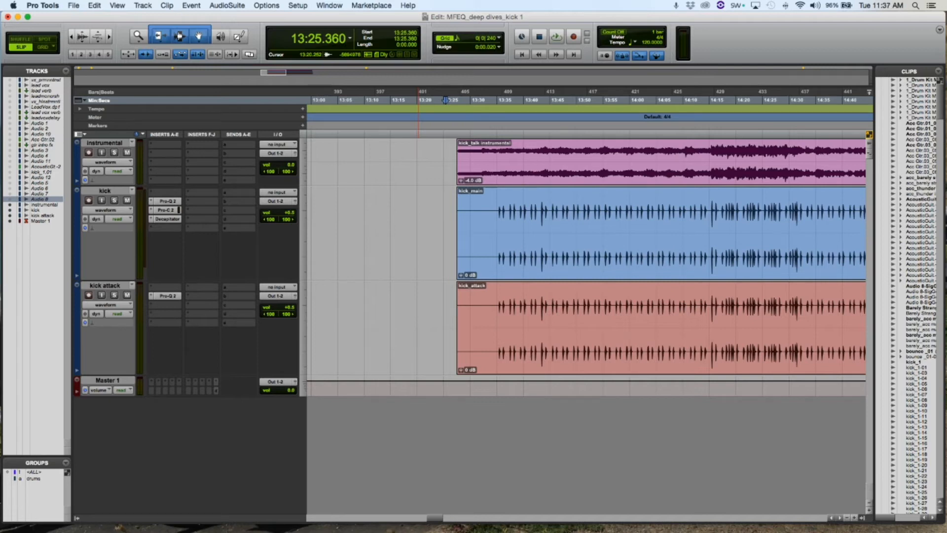
key(super+Tab)
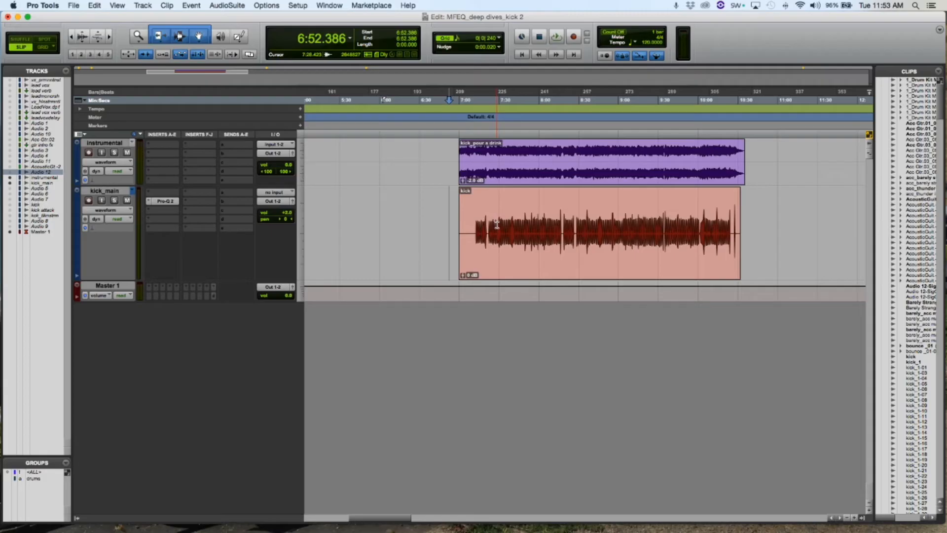
Zoom in on the start of the kick clip and play the kick with the instrumental from just before its first hits
click(497, 225)
key(t)
key(t)
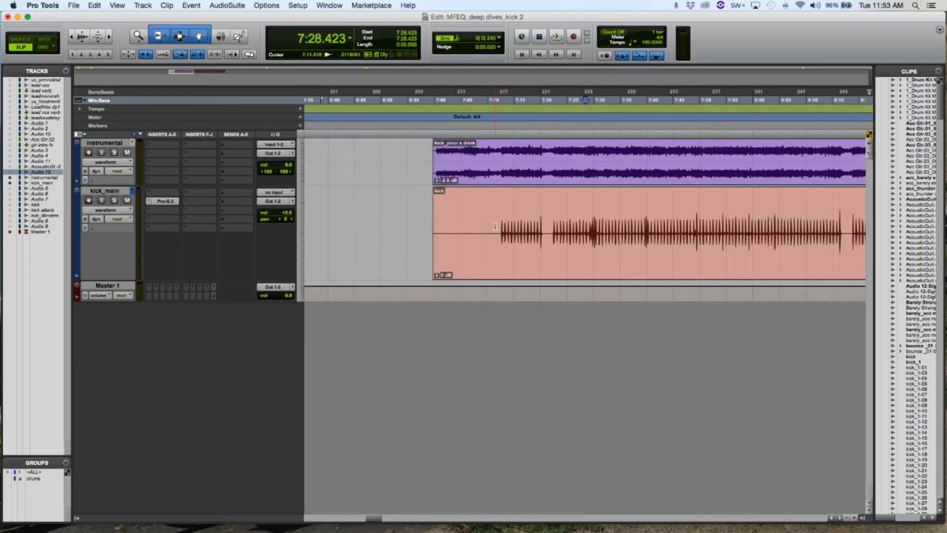
click(493, 226)
key(space)
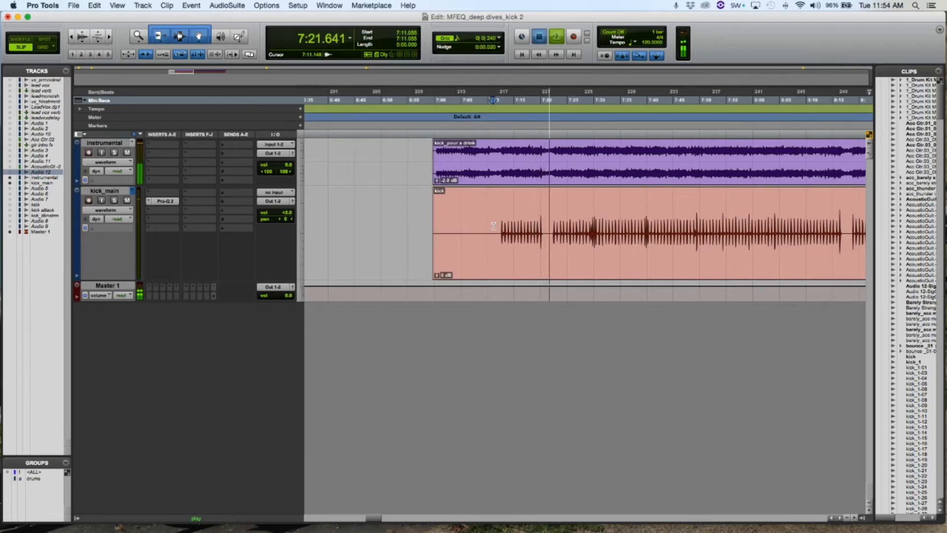
key(space)
Solo the kick_main track, open its Pro-Q 2 and play the kick with the full EQ curve active
click(494, 226)
click(114, 200)
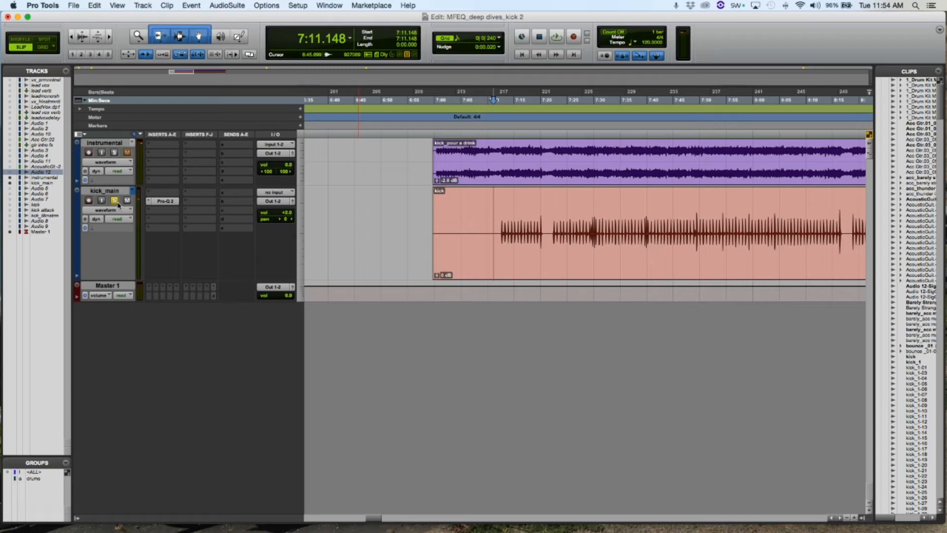
click(158, 201)
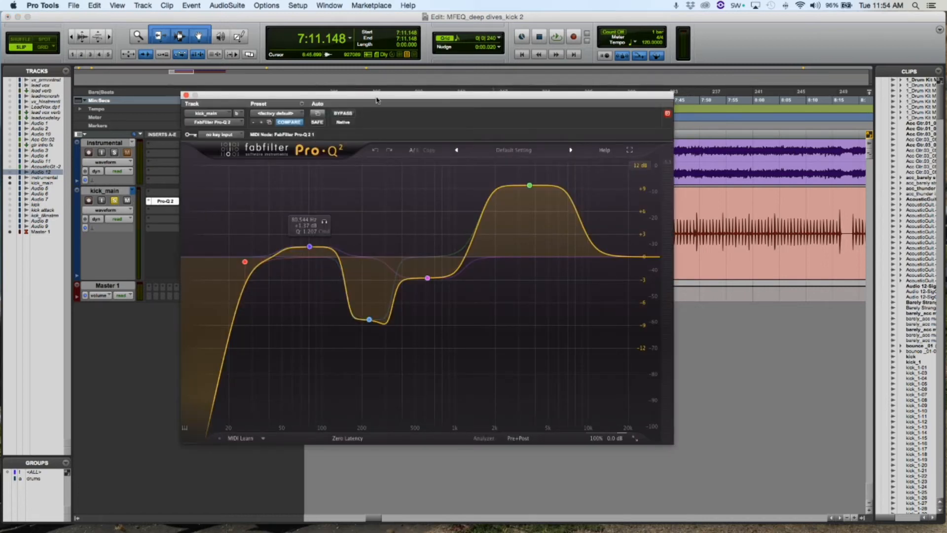
drag(377, 100, 399, 88)
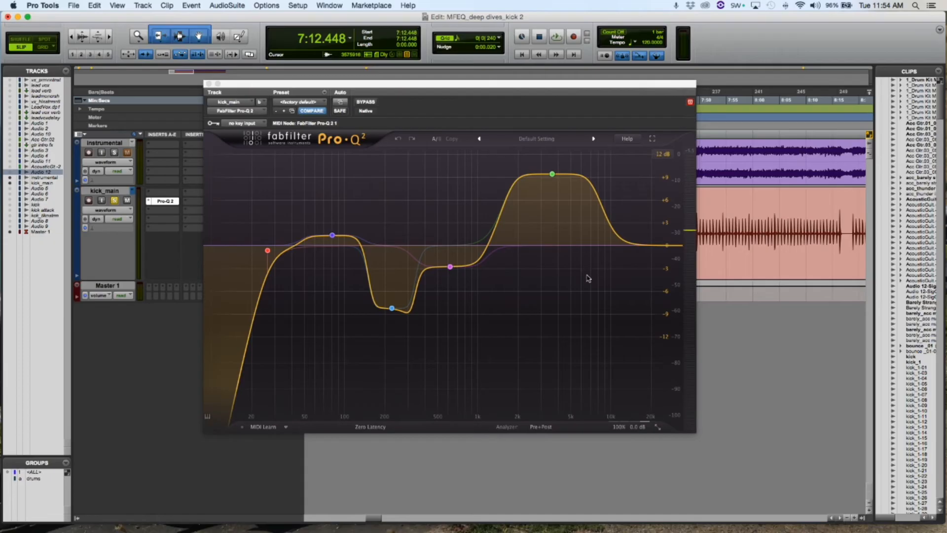
key(space)
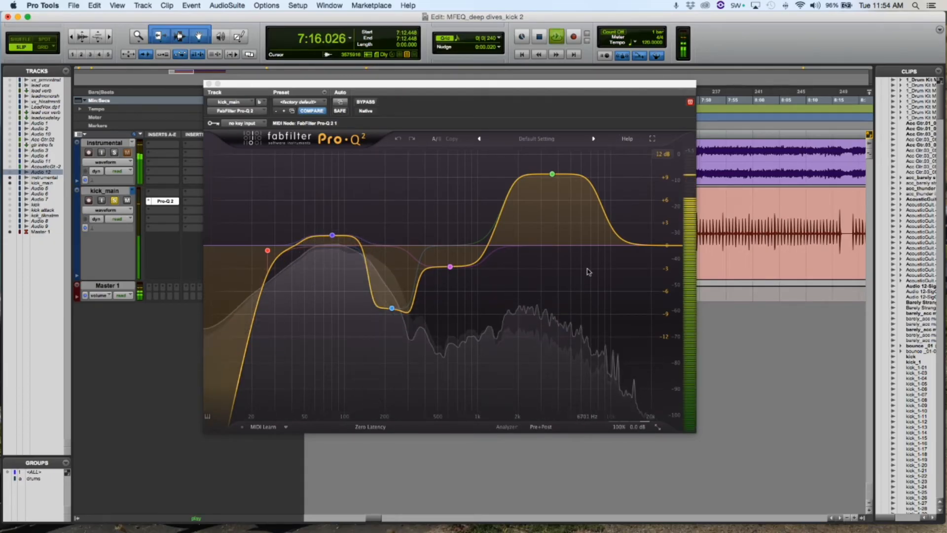
key(space)
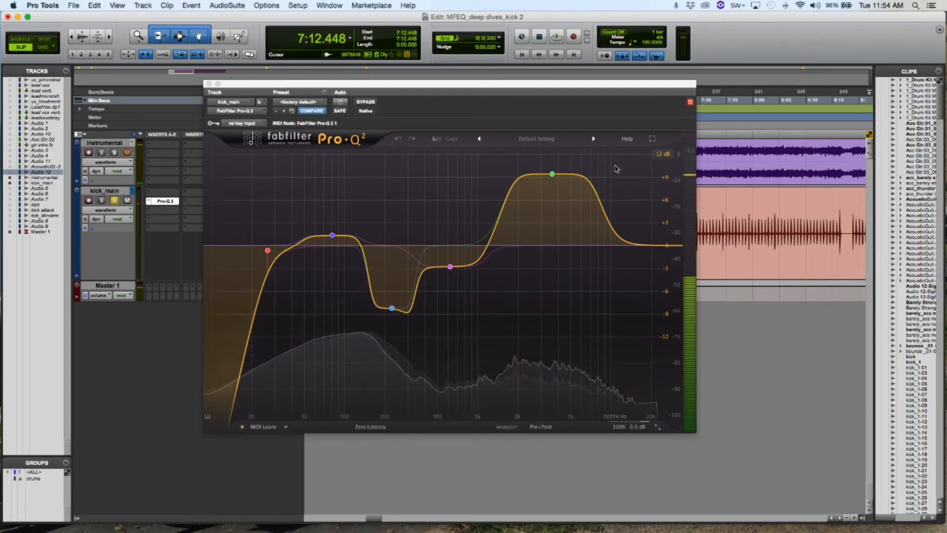
Bypass all five Pro-Q 2 bands together and play the kick without EQ
drag(614, 178, 272, 342)
click(296, 360)
key(space)
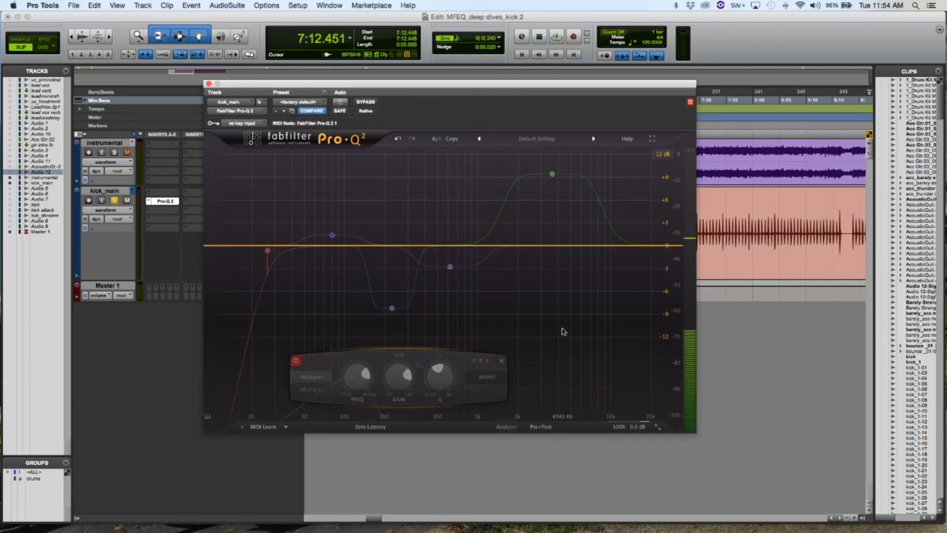
click(560, 332)
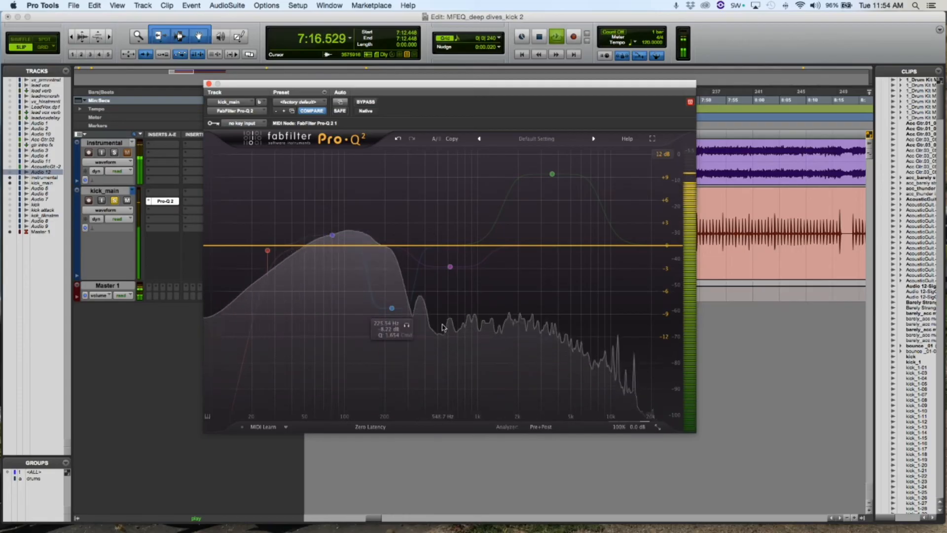
key(space)
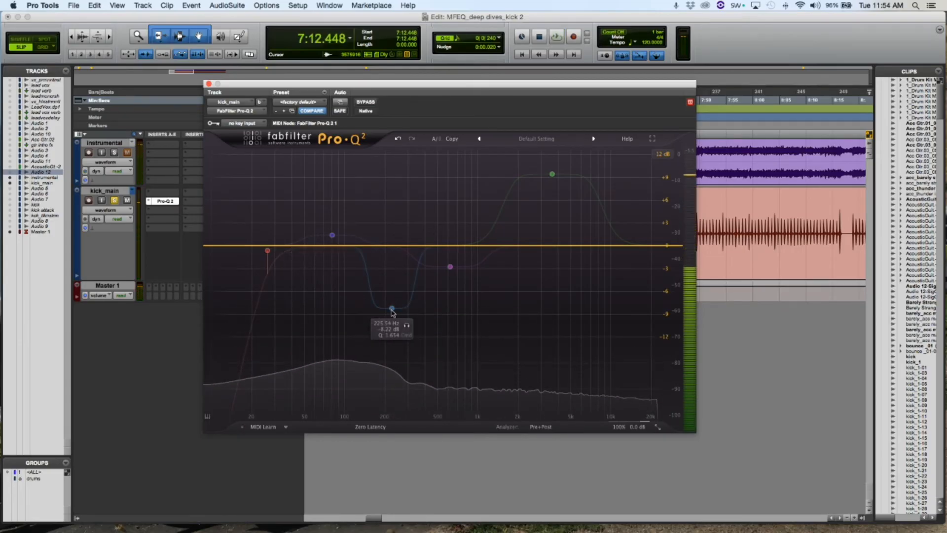
Audition the frequency range of the cut band near 225 Hz in isolation
click(393, 309)
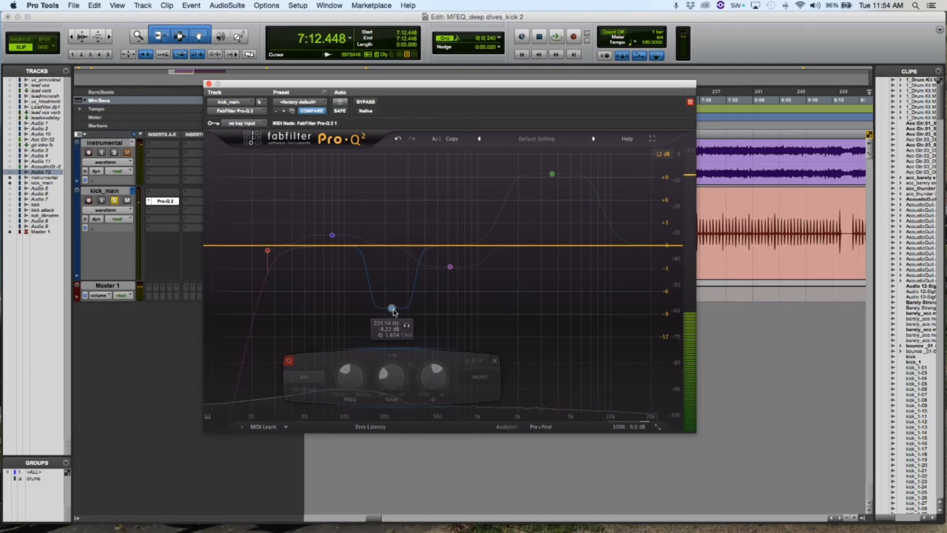
click(406, 326)
key(space)
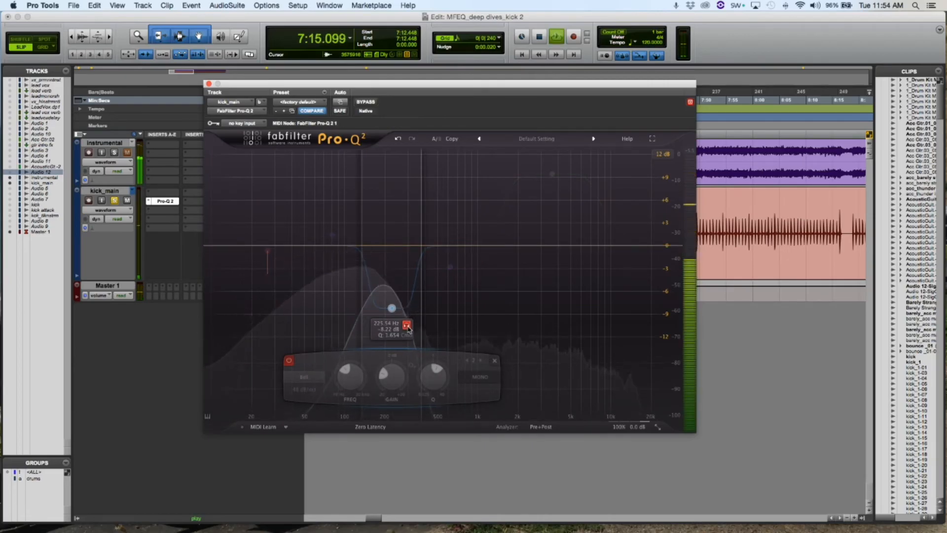
click(407, 325)
key(space)
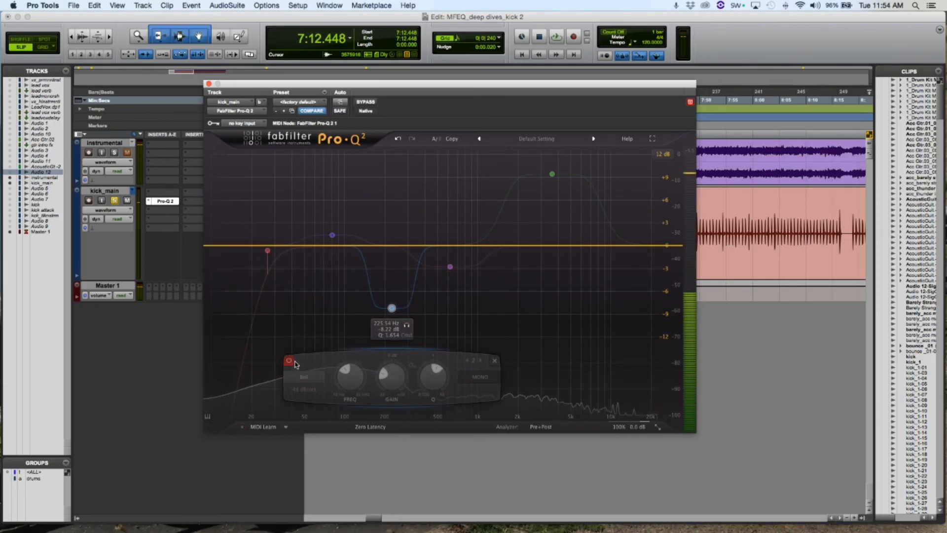
Enable the cut band near 225 Hz and toggle it during playback to compare the kick with and without it, leaving it enabled
click(289, 361)
key(space)
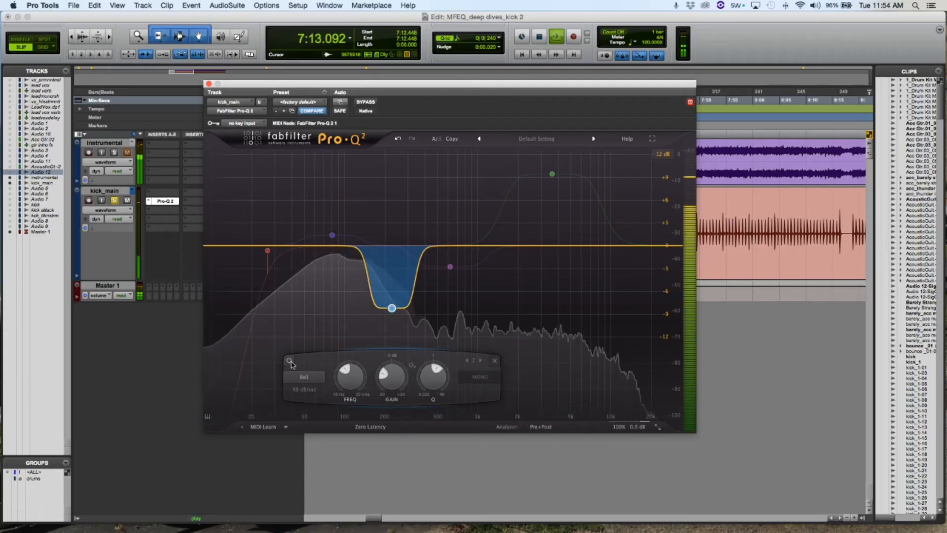
click(289, 361)
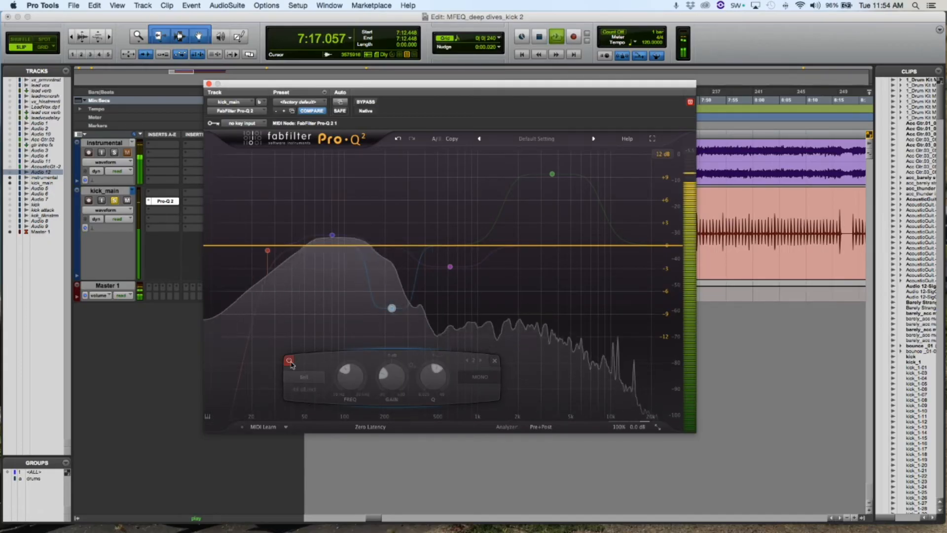
click(290, 361)
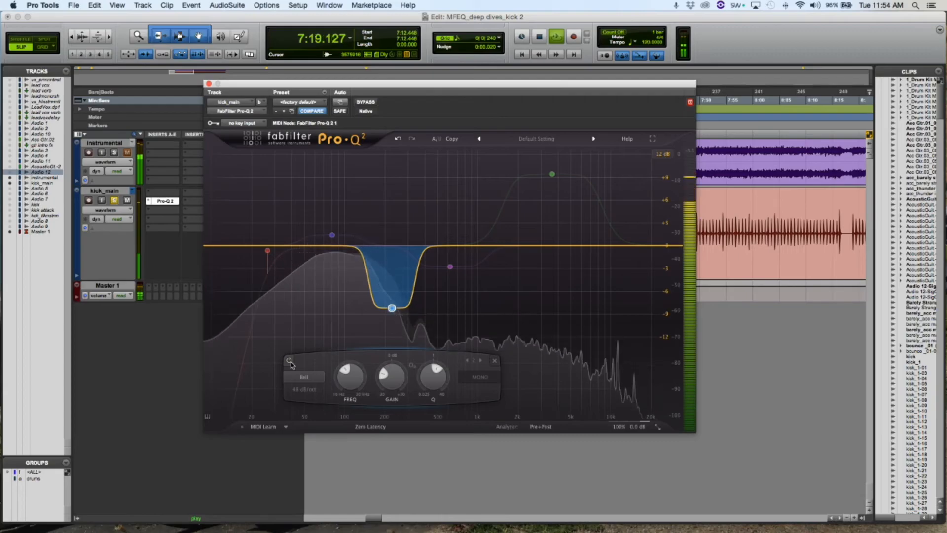
click(290, 360)
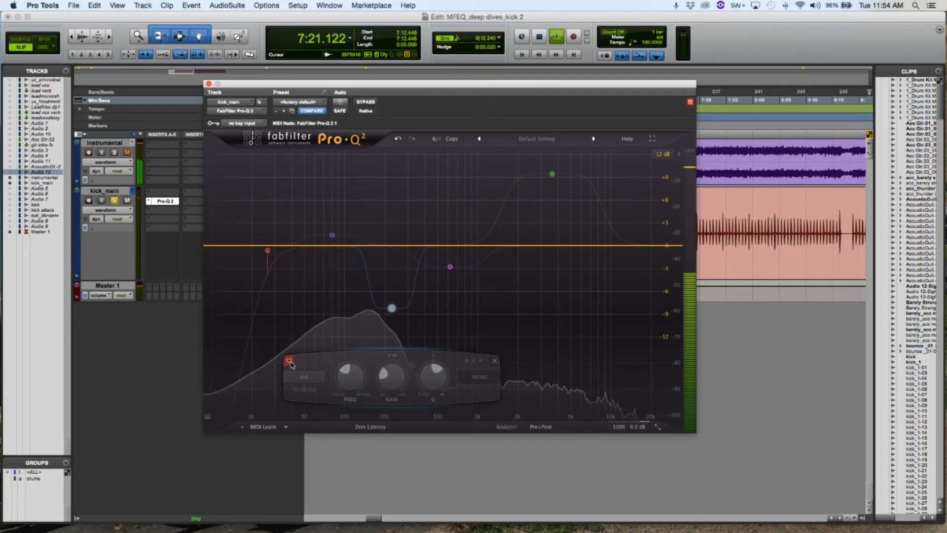
click(289, 360)
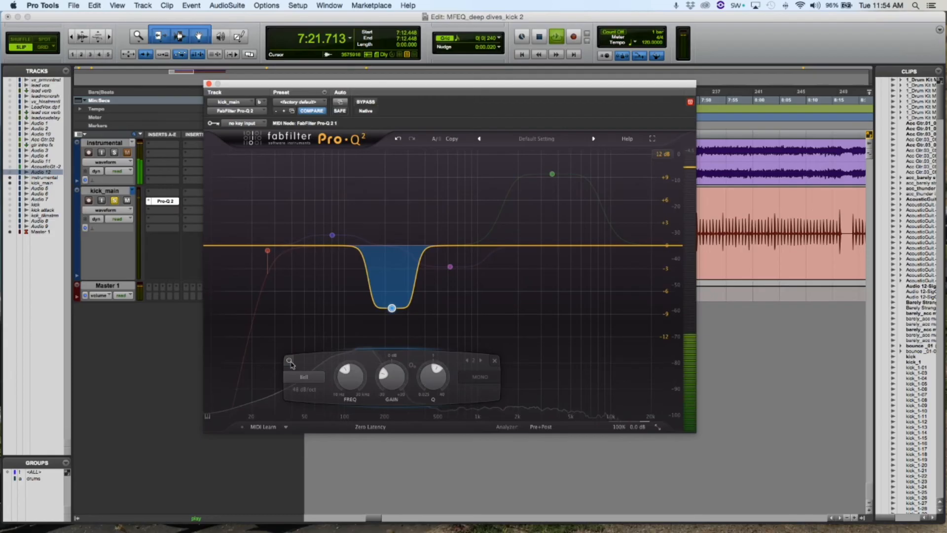
key(space)
key(space)
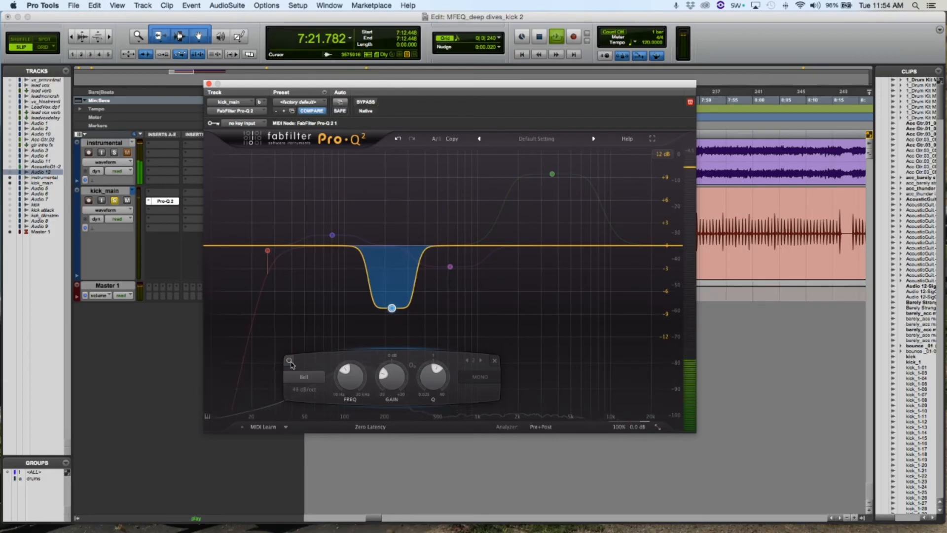
click(289, 361)
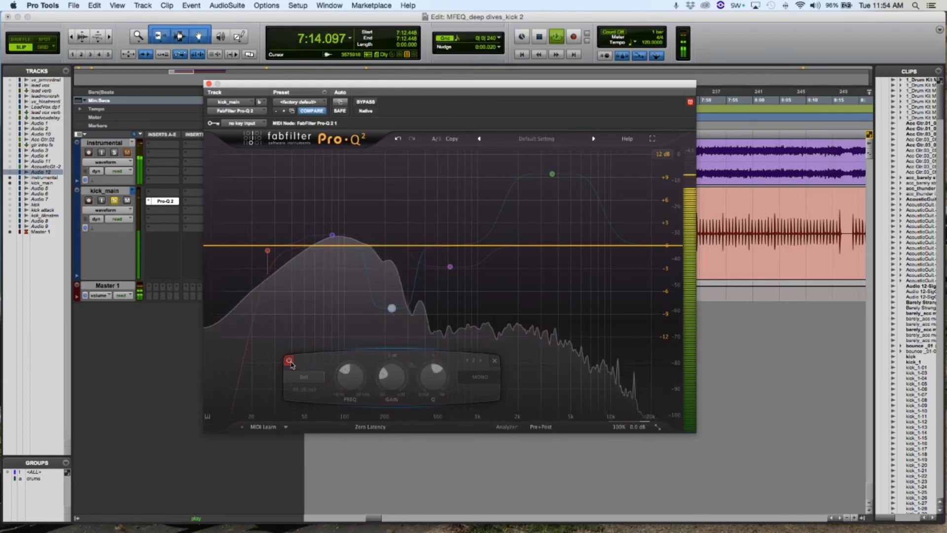
click(289, 362)
click(290, 361)
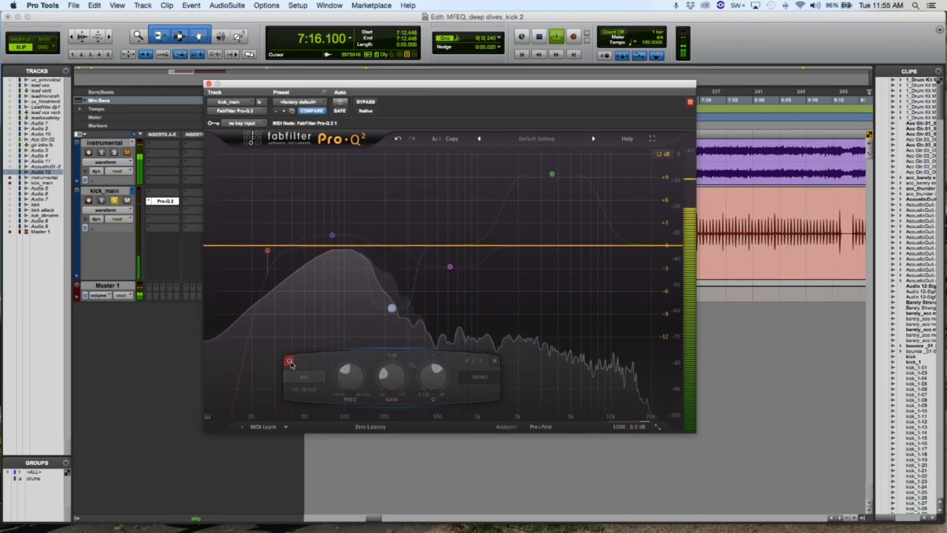
click(289, 362)
key(space)
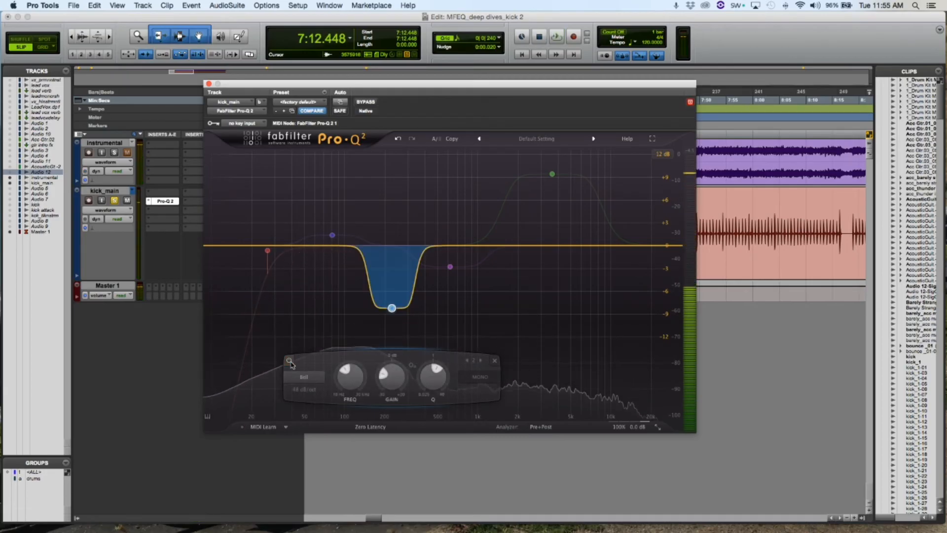
Audition the range of the boost band near 80 Hz in isolation, and enable the band to play the kick with it
click(333, 239)
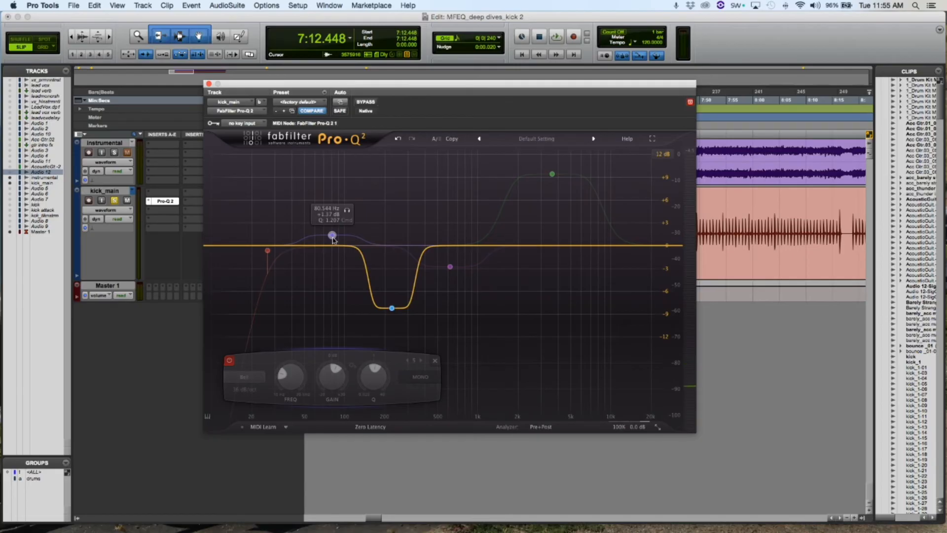
key(space)
click(348, 211)
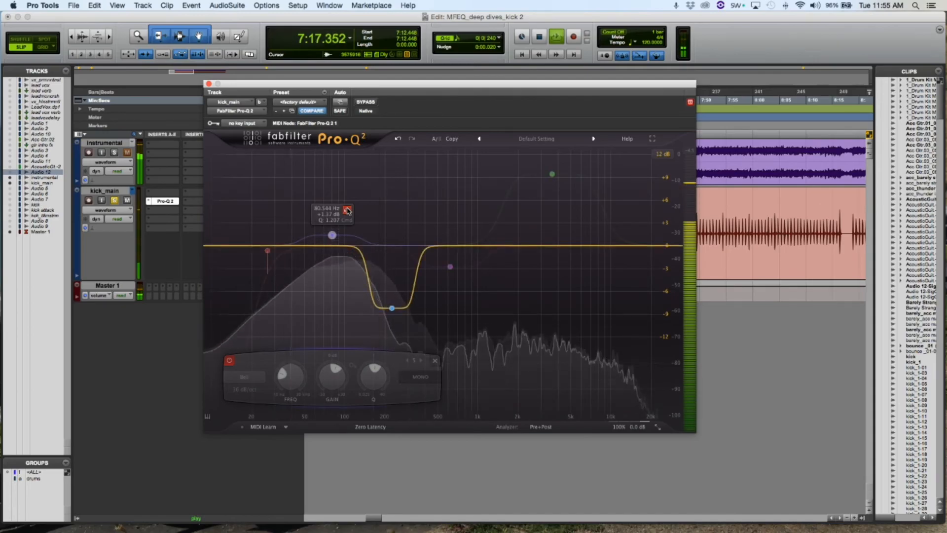
key(space)
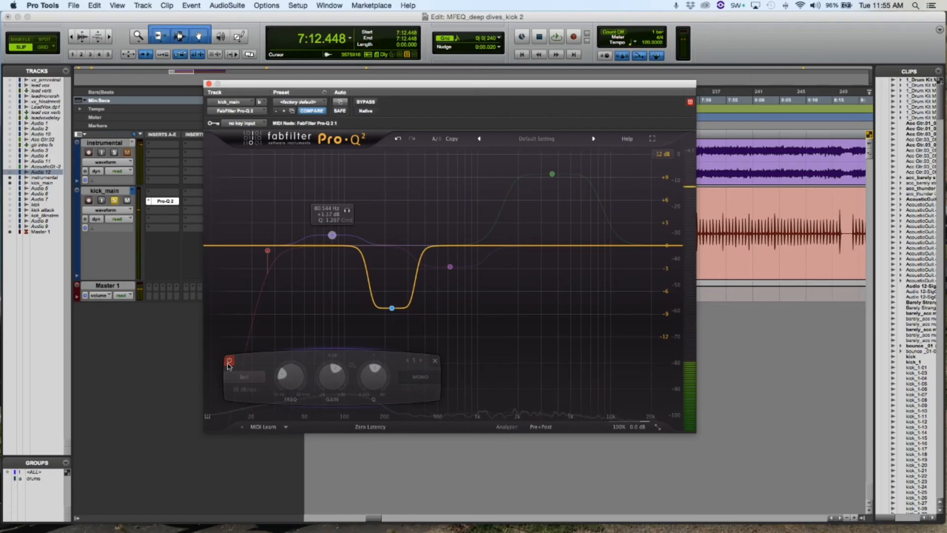
click(229, 362)
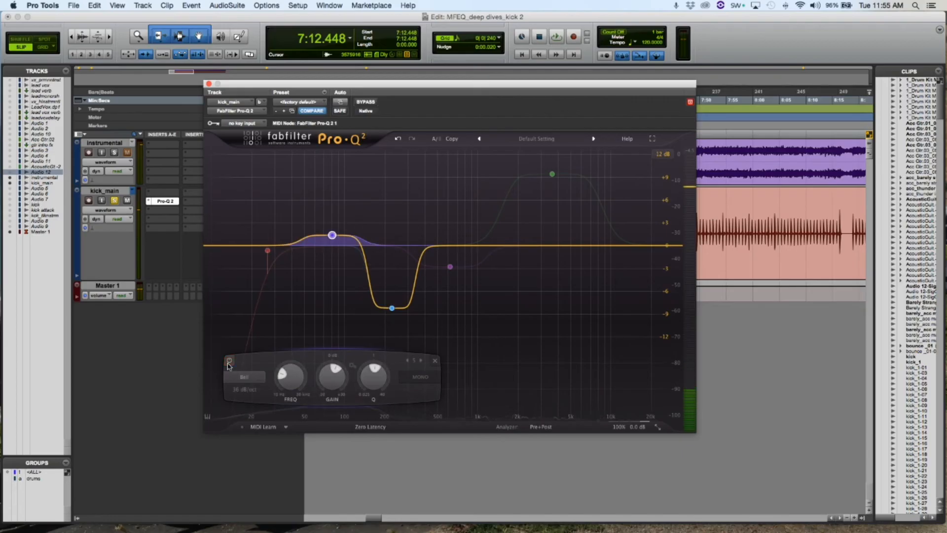
key(space)
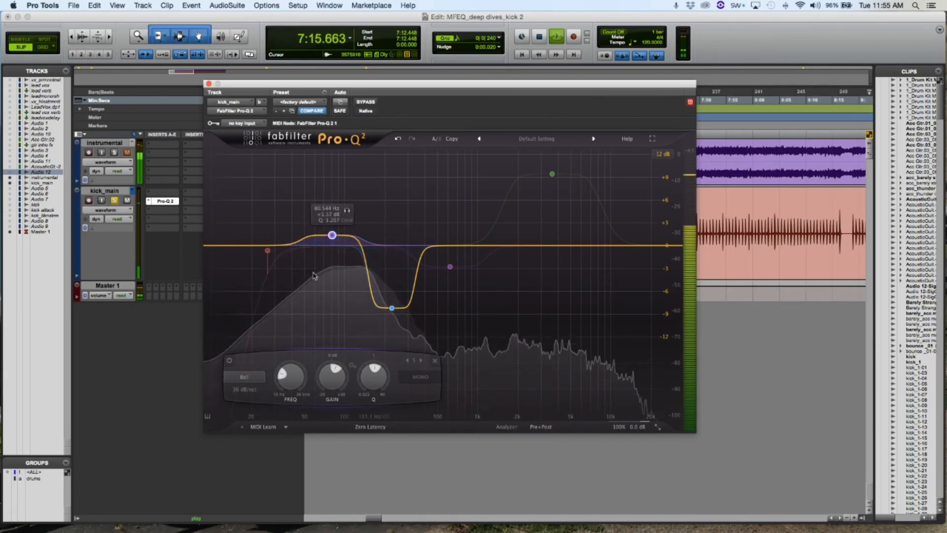
Enable the low cut band near 26 Hz and play the kick with it active
click(268, 251)
key(space)
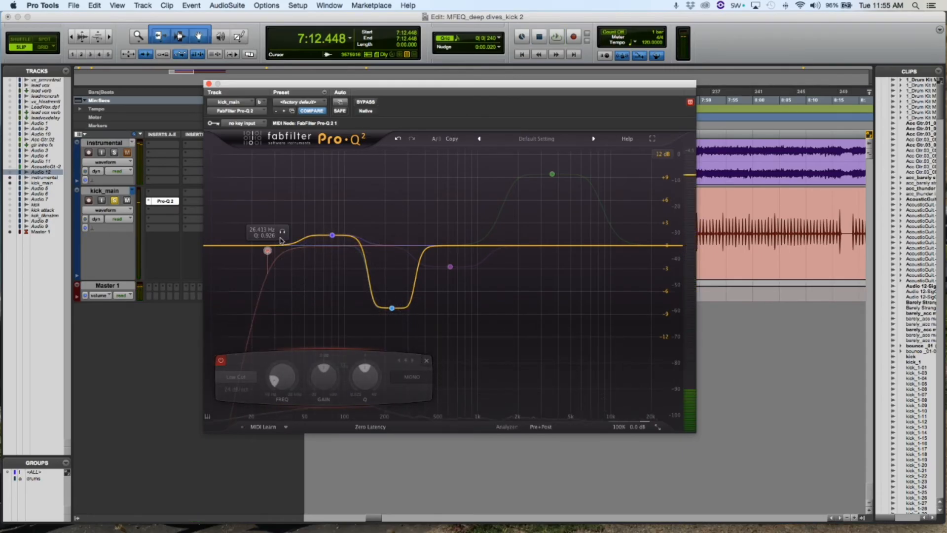
click(221, 361)
key(space)
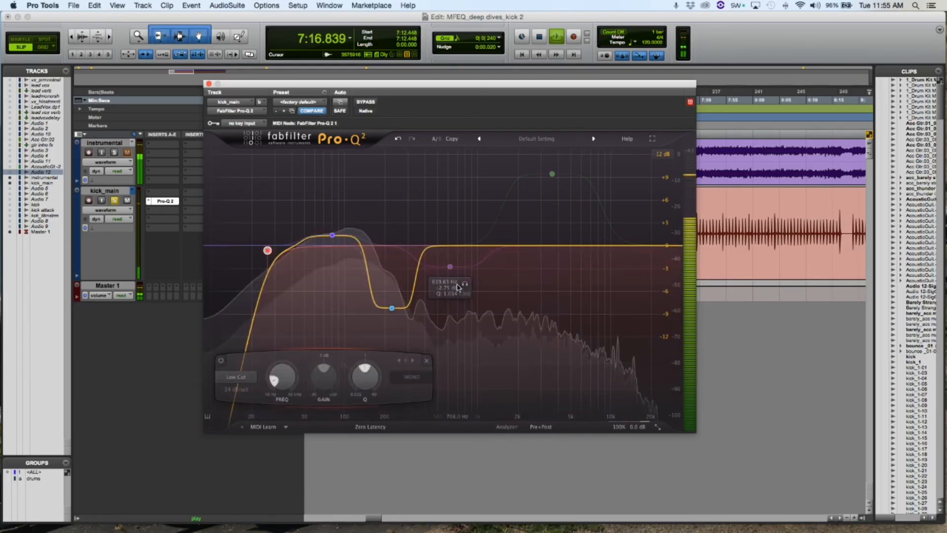
key(space)
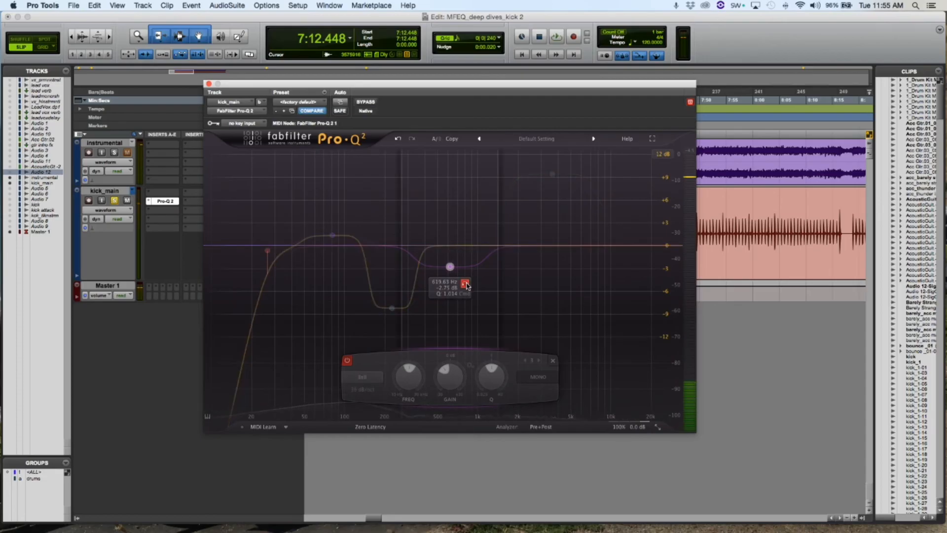
Audition the cut band near 620 Hz in isolation, and toggle the band during playback to compare the kick, leaving it enabled
key(space)
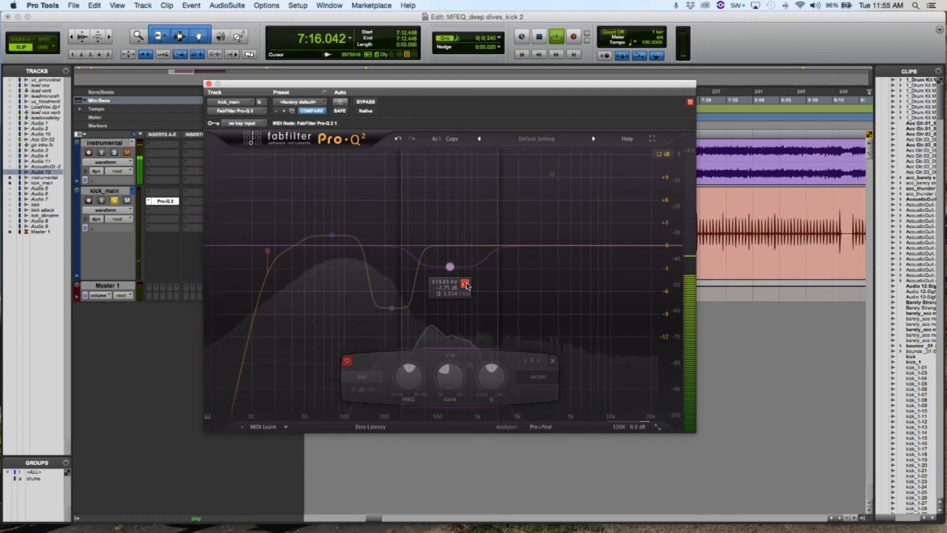
key(space)
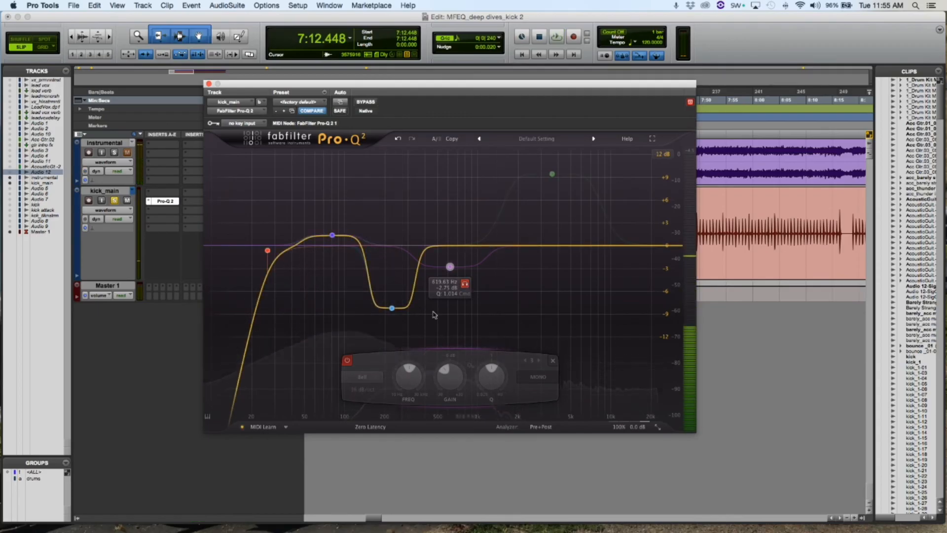
click(348, 361)
key(space)
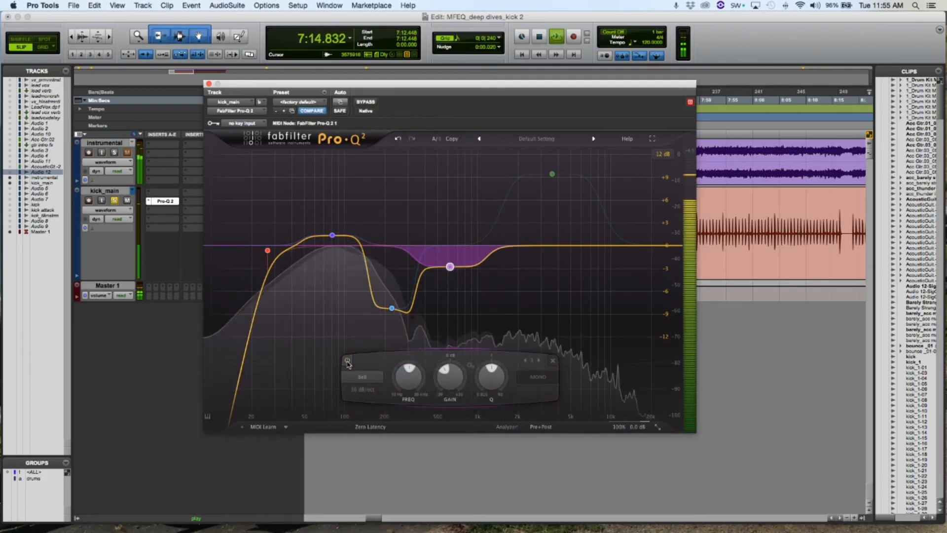
click(347, 362)
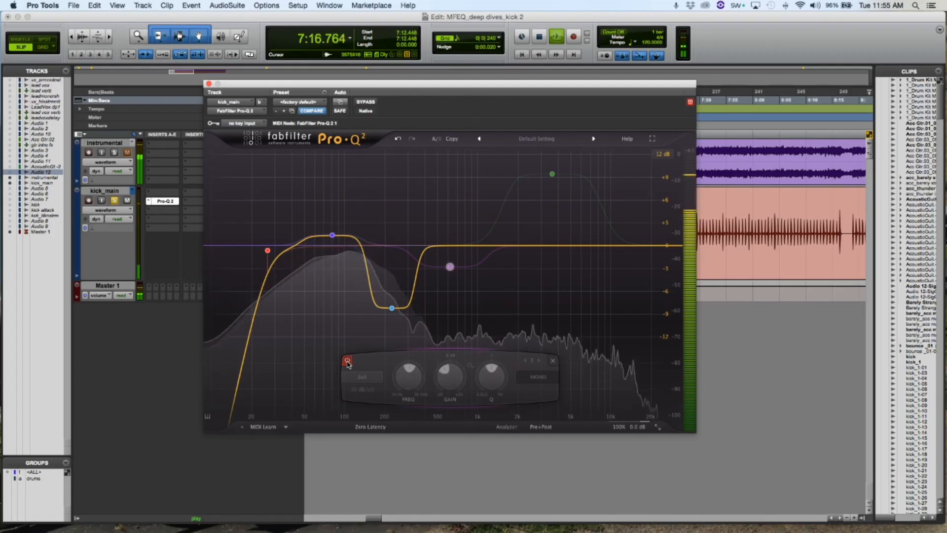
click(347, 361)
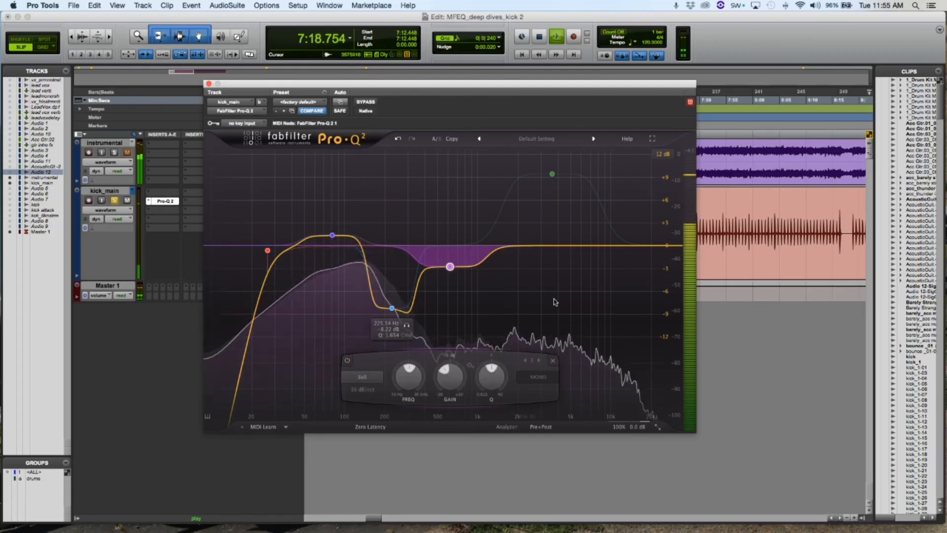
key(space)
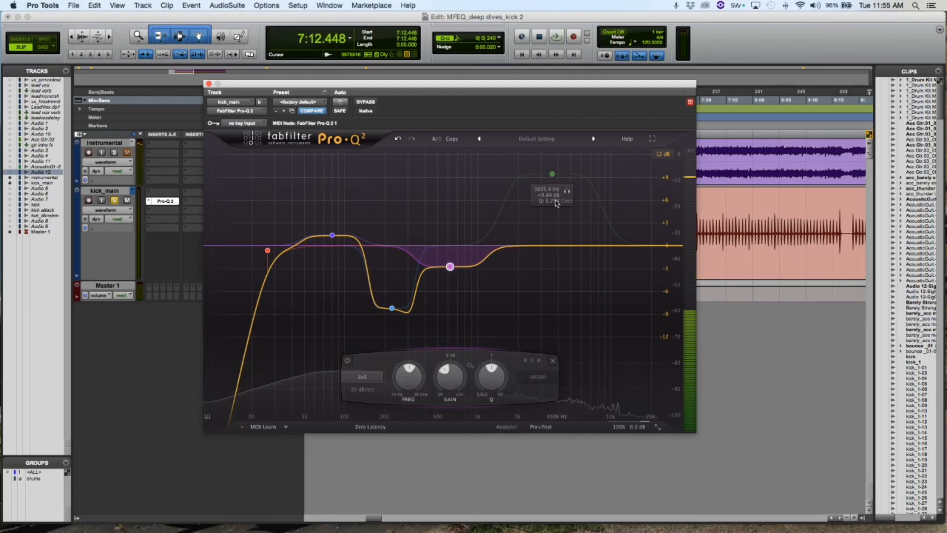
Audition the frequency range of the high-mid +9.44 dB boost band in isolation
click(553, 175)
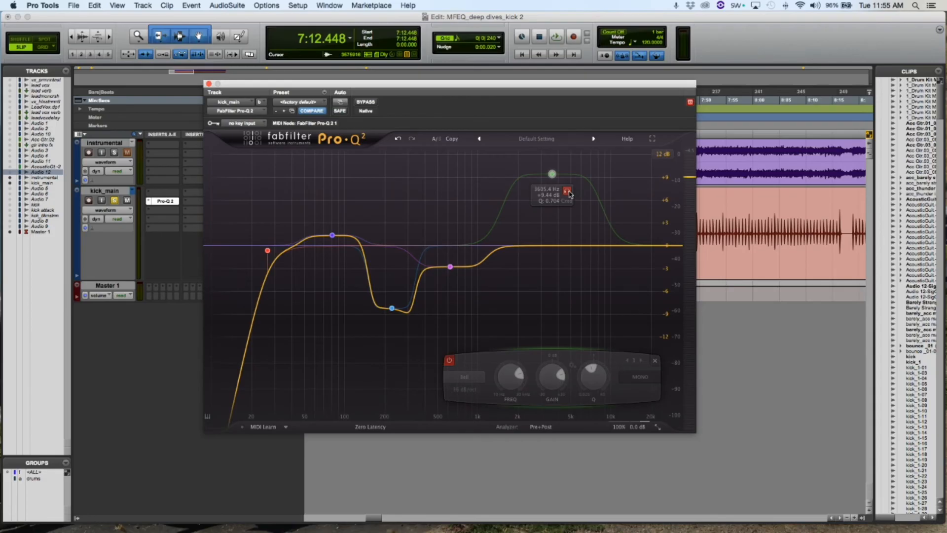
key(space)
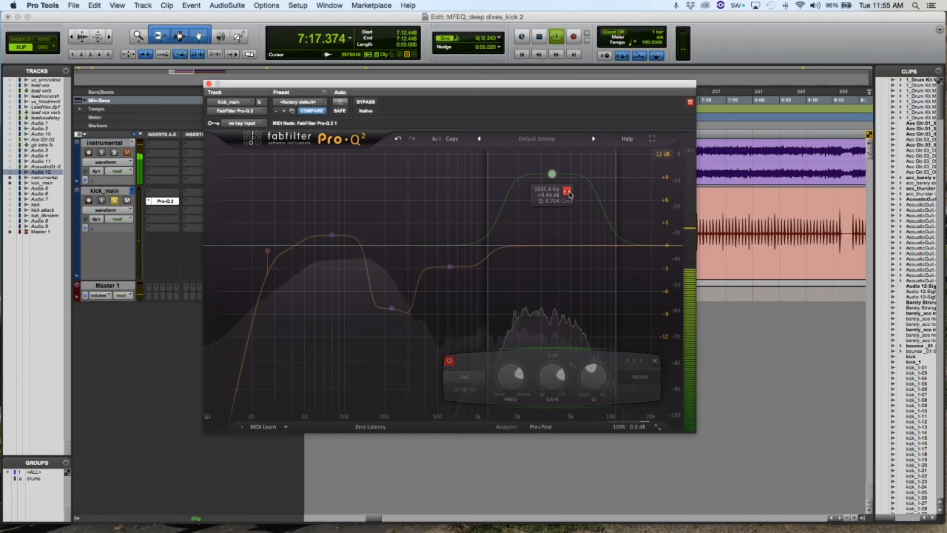
key(space)
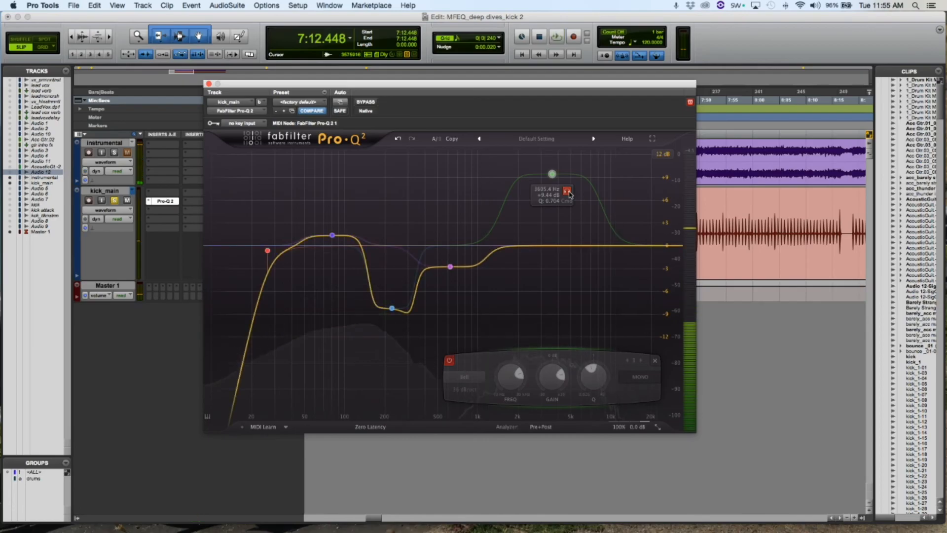
Enable the high-mid +9.44 dB boost band and toggle it during playback to compare the kick, leaving it enabled
click(451, 361)
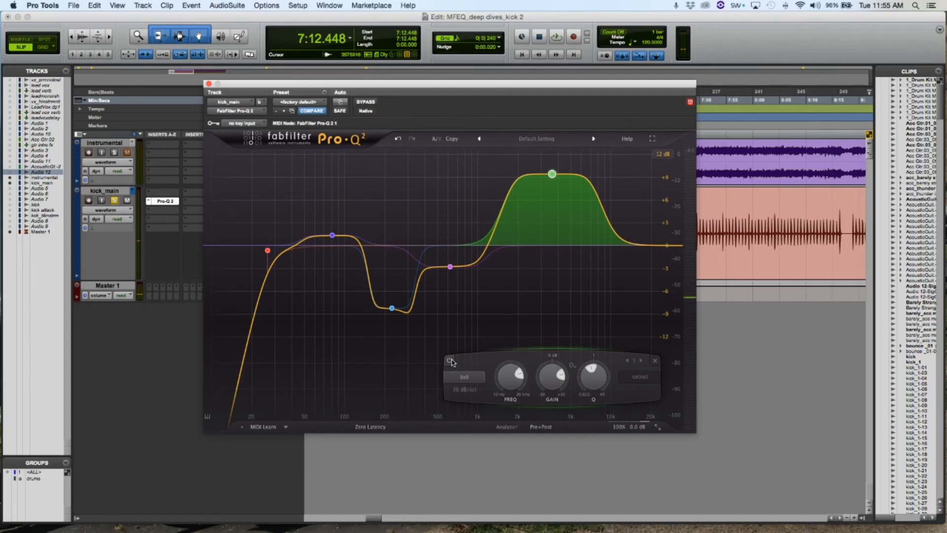
key(space)
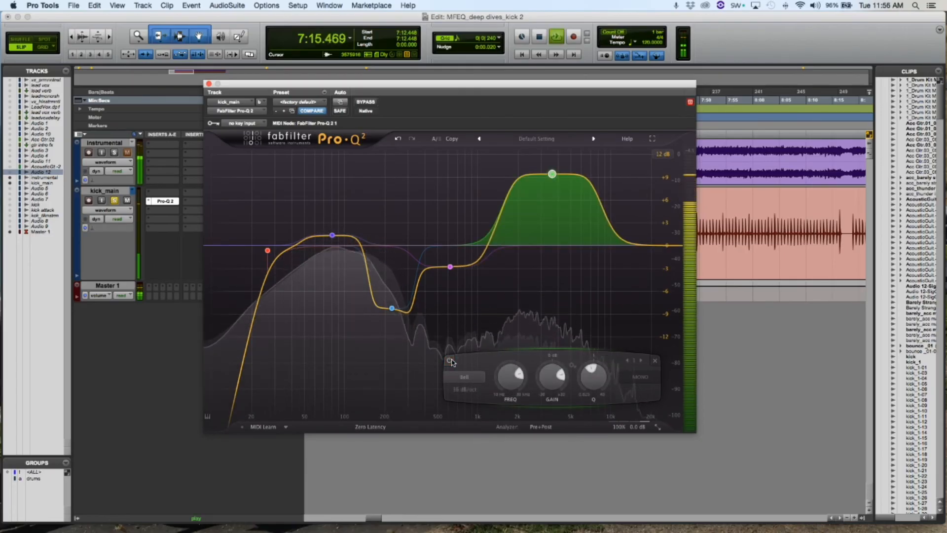
click(450, 361)
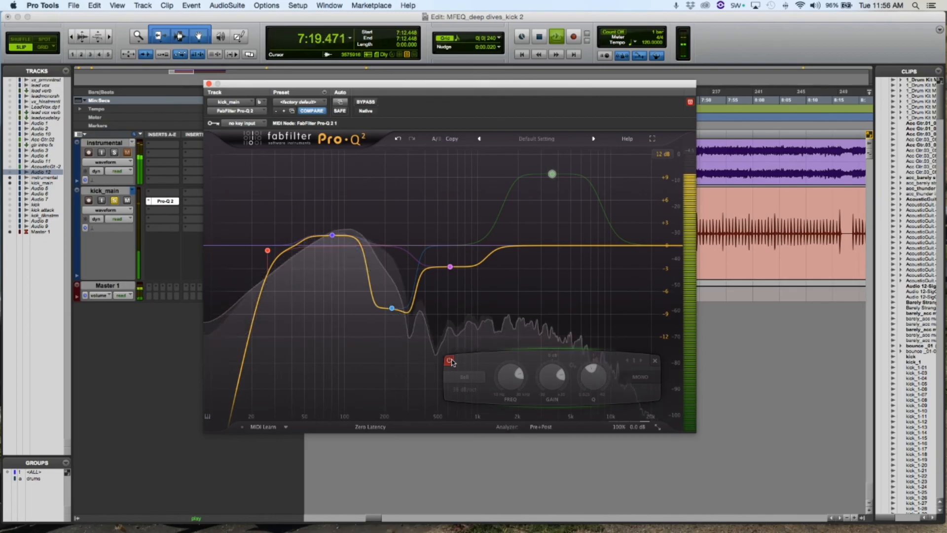
key(space)
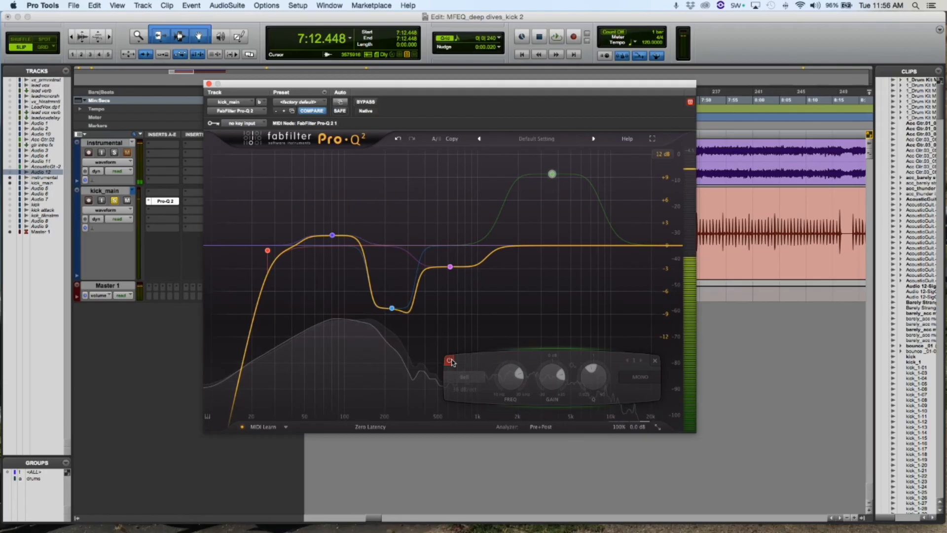
click(450, 360)
Bypass the whole Pro-Q 2 and re-enable it during playback to compare the solo kick without and with EQ
click(368, 103)
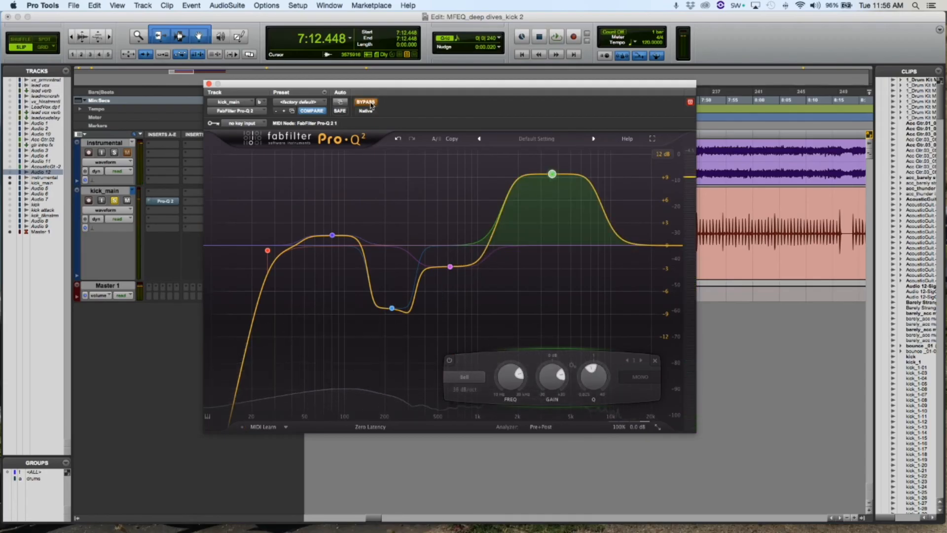
key(space)
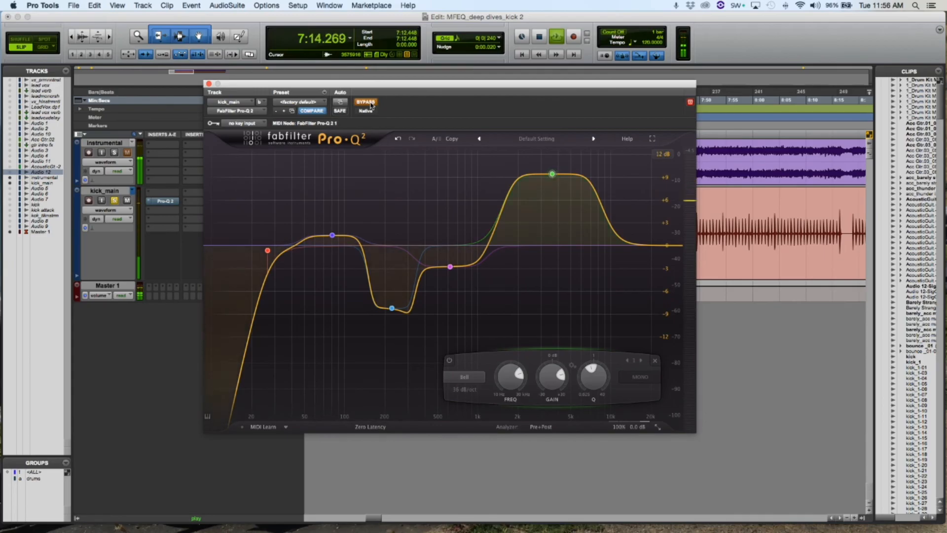
click(367, 103)
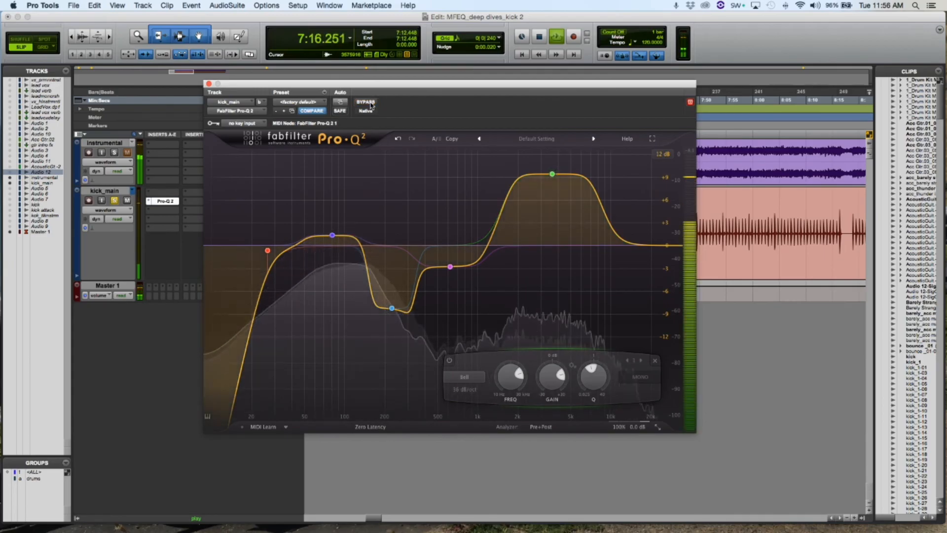
key(space)
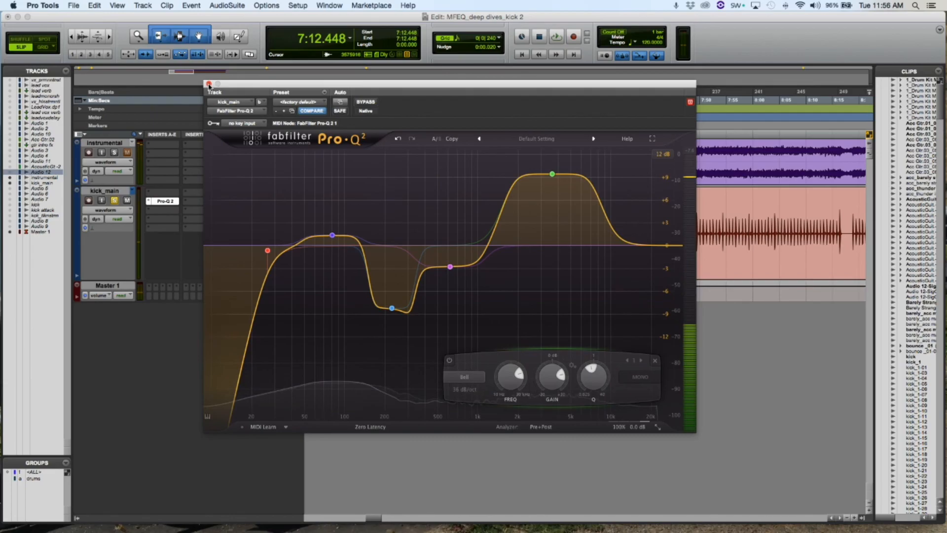
Close the Pro-Q 2 window, unsolo kick_main and play it with the instrumental while its Pro-Q 2 insert is bypassed
click(209, 84)
click(115, 200)
right_click(177, 204)
click(178, 206)
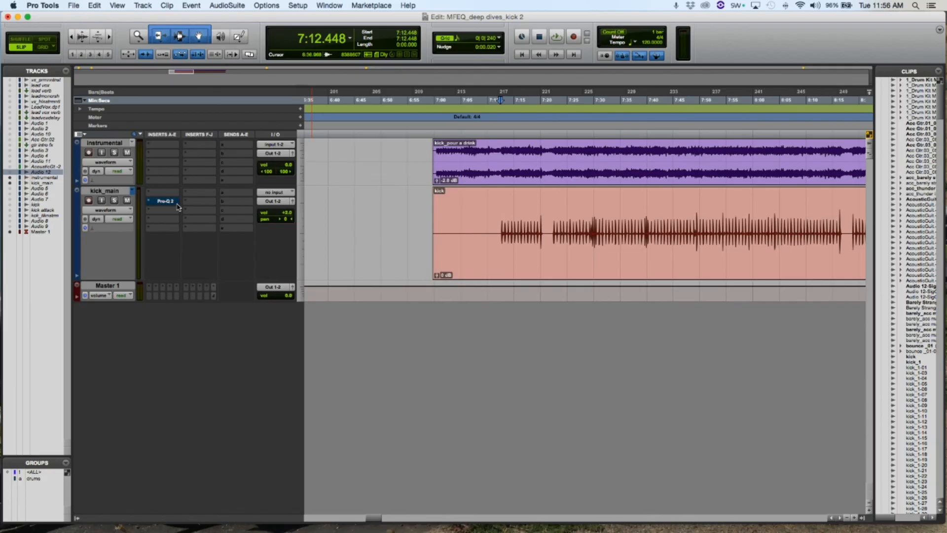
key(space)
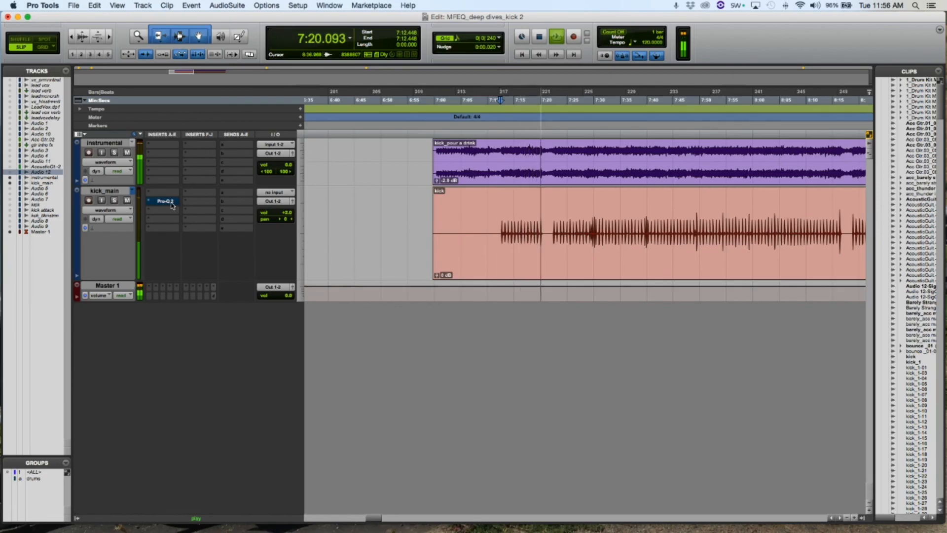
key(space)
Re-enable the Pro-Q 2 insert on kick_main to play the kick with the instrumental, and place the playback start at 7:04.925
right_click(172, 206)
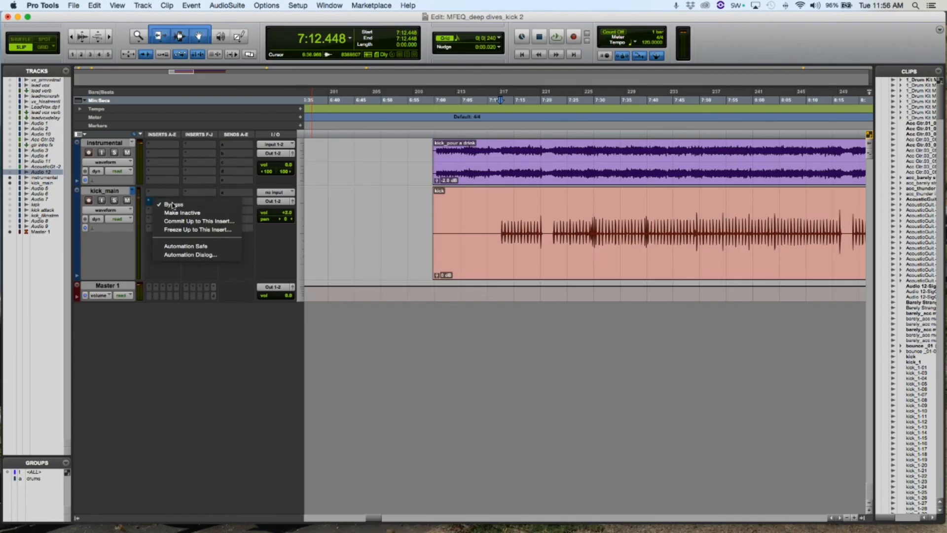
click(173, 205)
key(space)
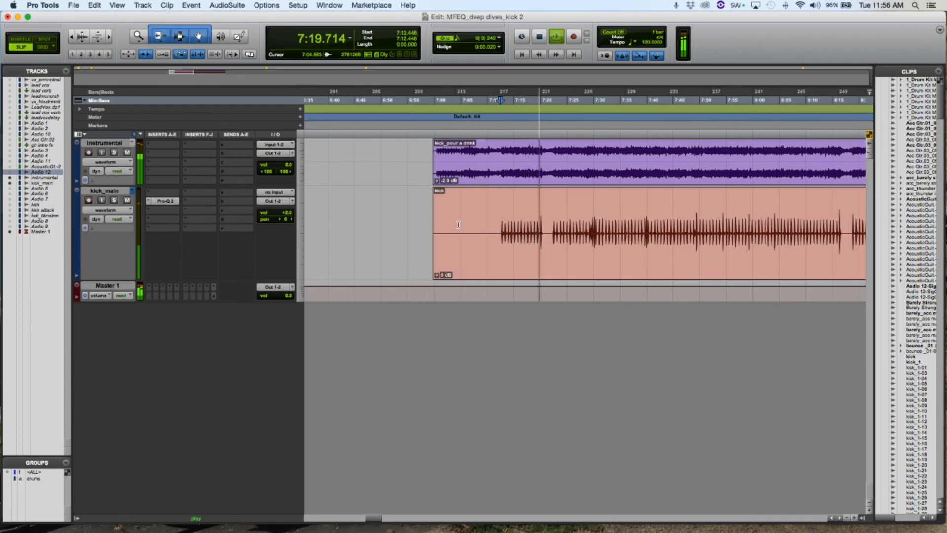
key(space)
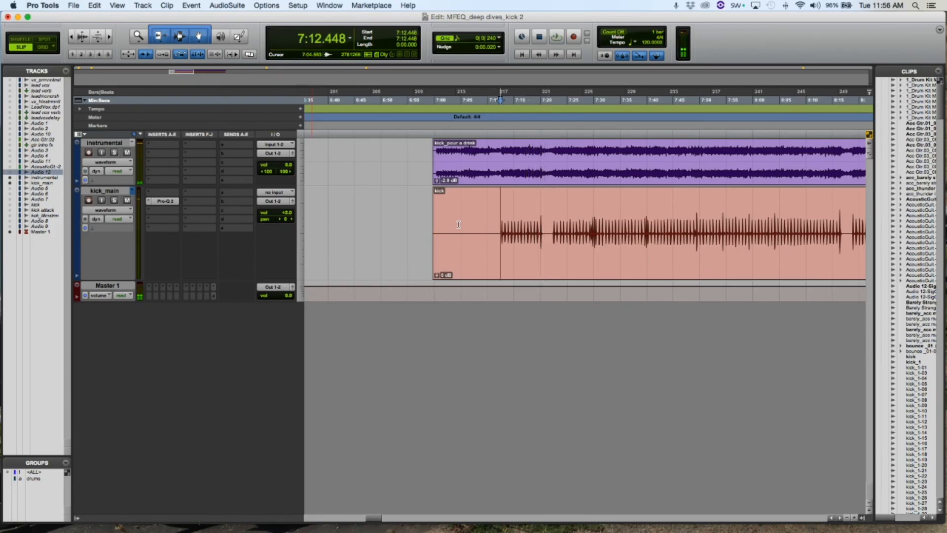
click(460, 225)
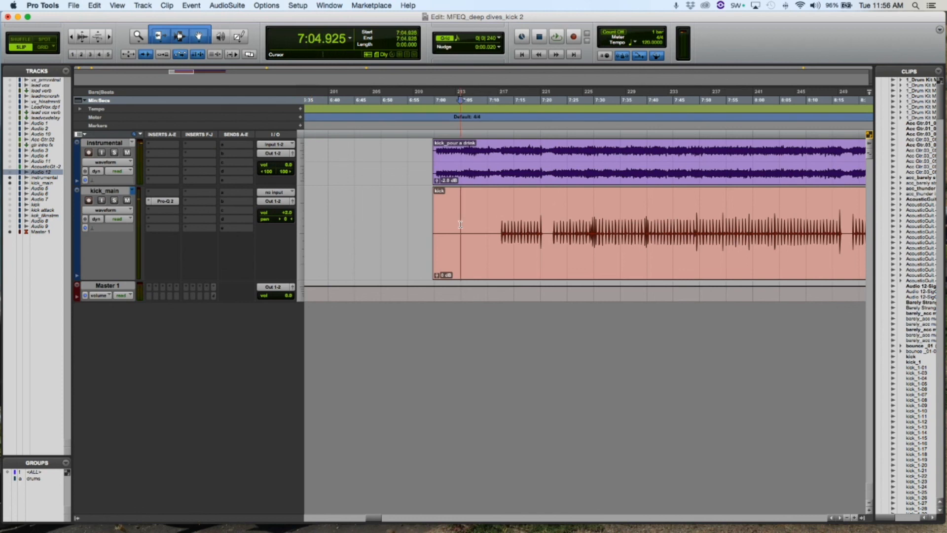